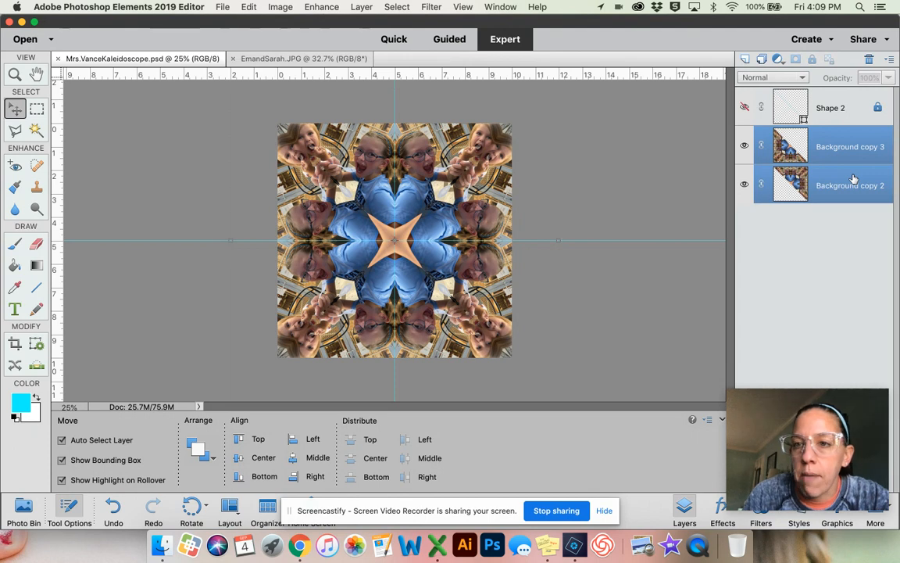
Merge the Background copy 3 and Background copy 2 layers into one layer
left_click(854, 185, "shift")
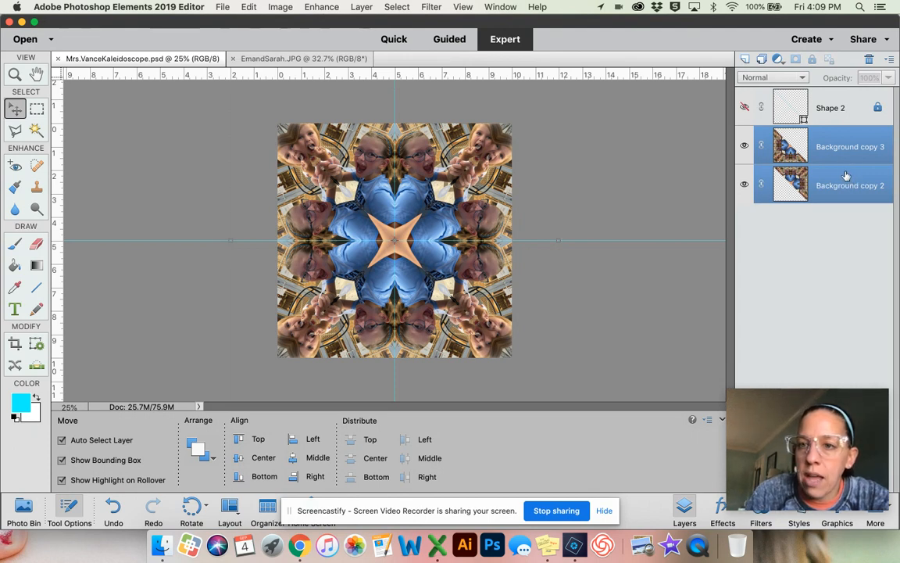
right_click(837, 177)
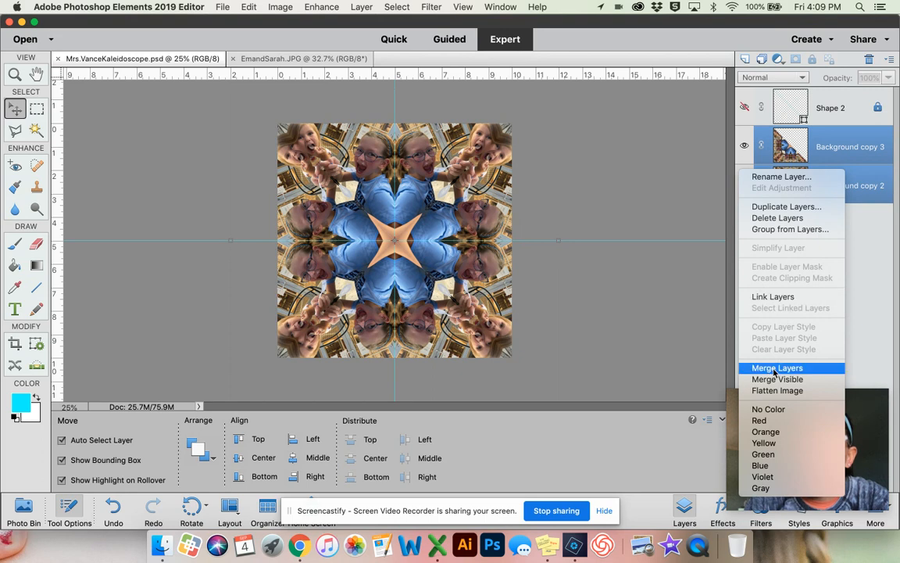
left_click(775, 368)
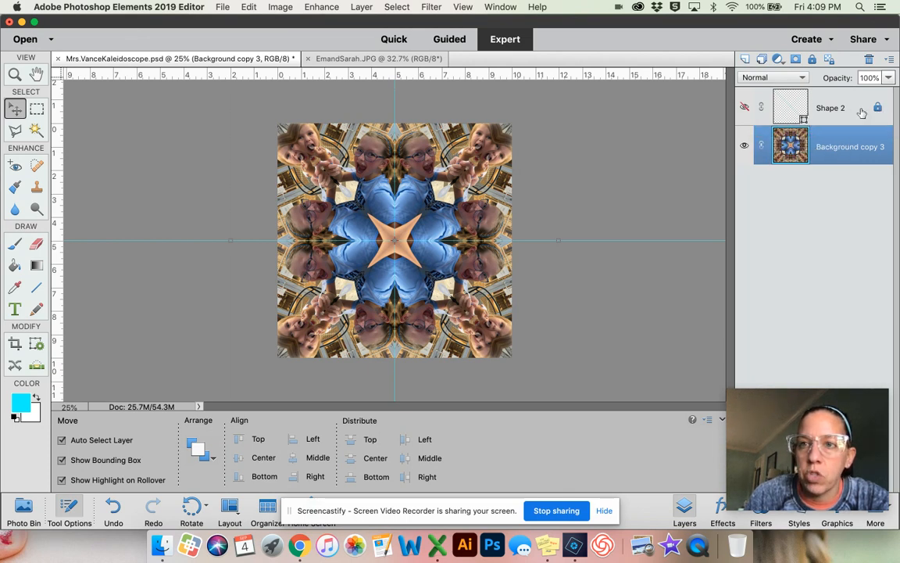
Unlock the hidden Shape 2 layer, make it visible and delete it
left_click(861, 114)
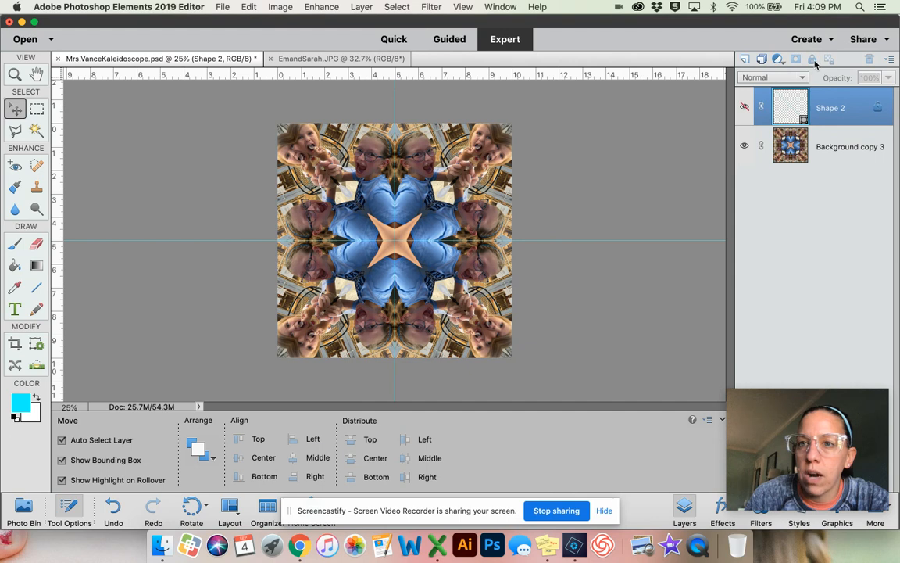
left_click(744, 107)
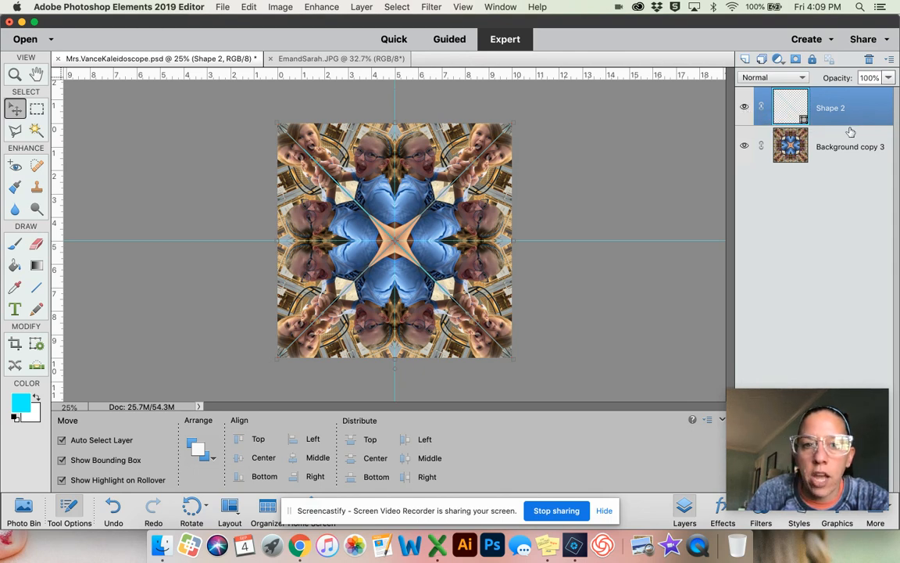
left_click(869, 59)
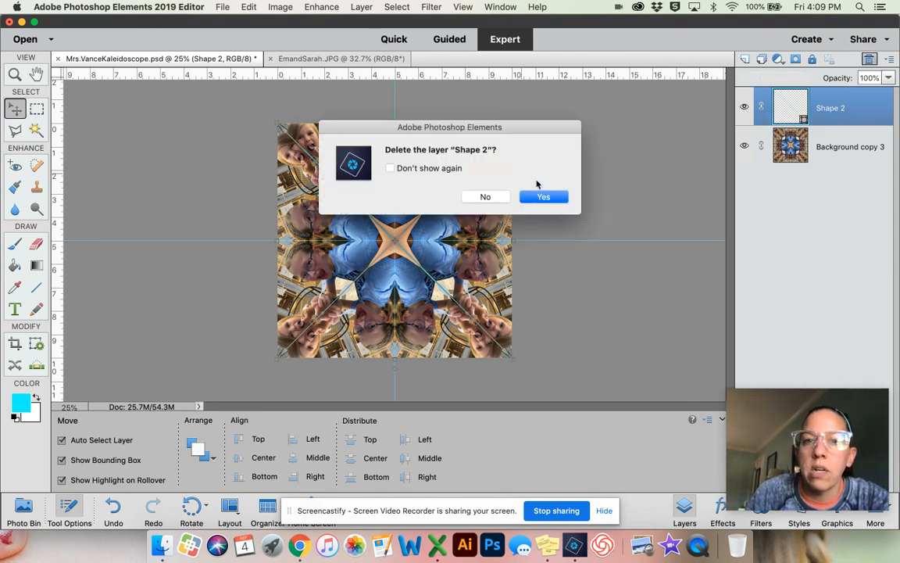
left_click(547, 194)
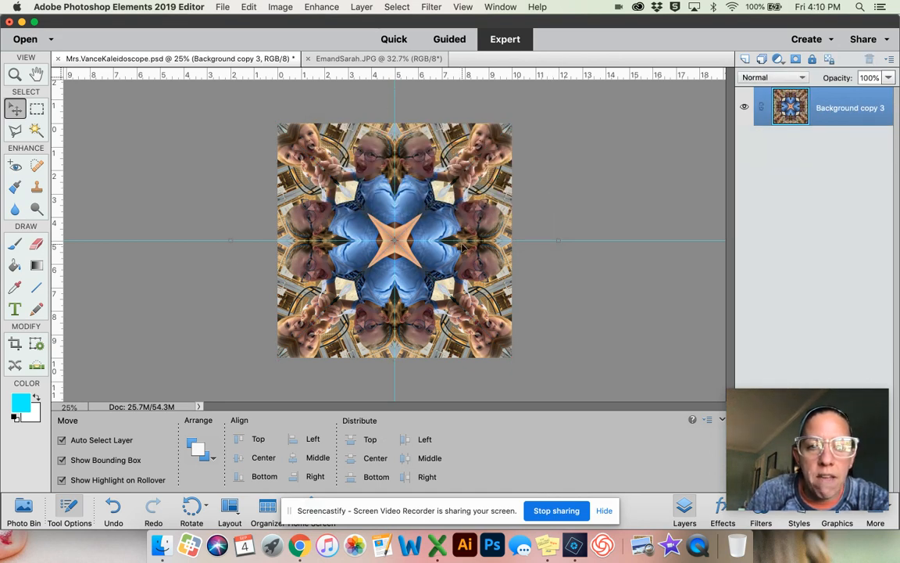
Toggle the guides off and on, leaving them hidden over the kaleidoscope image
left_click(462, 6)
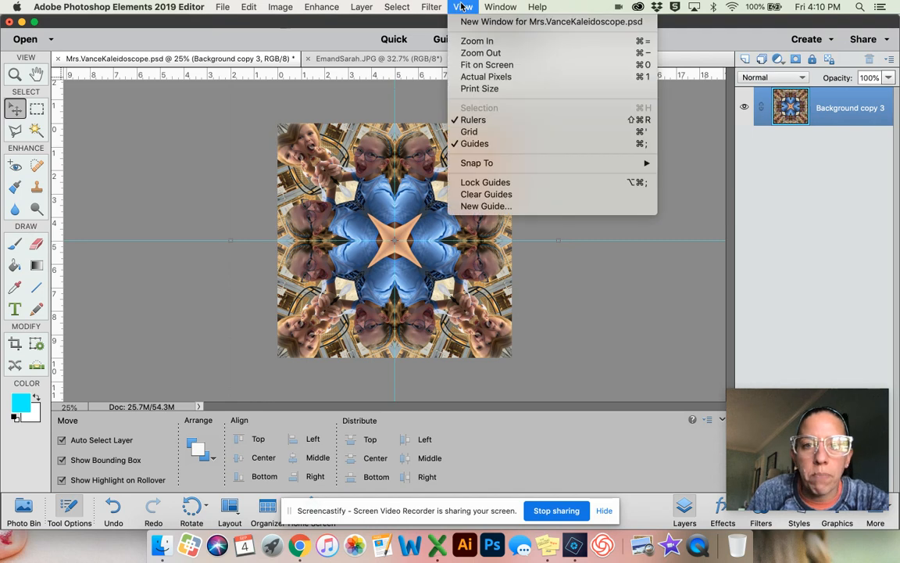
left_click(505, 145)
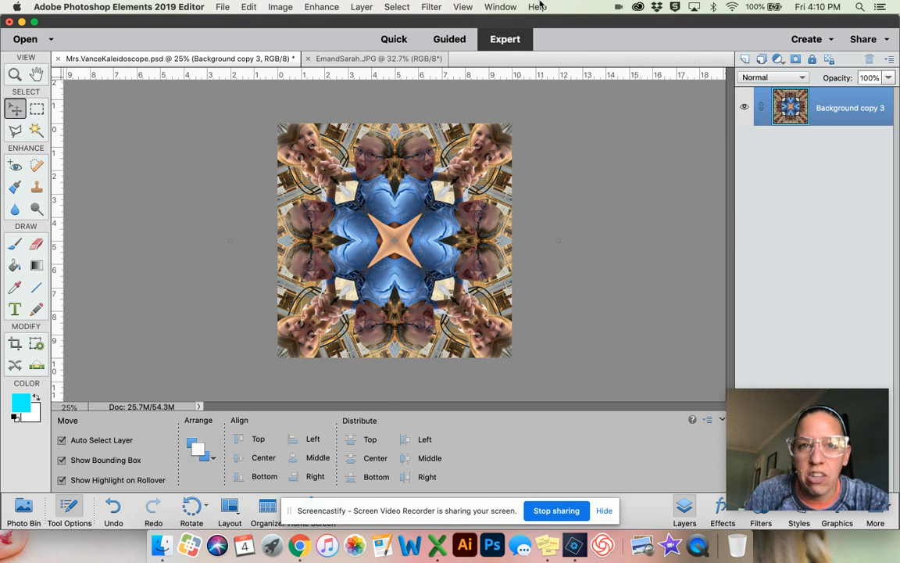
left_click(462, 6)
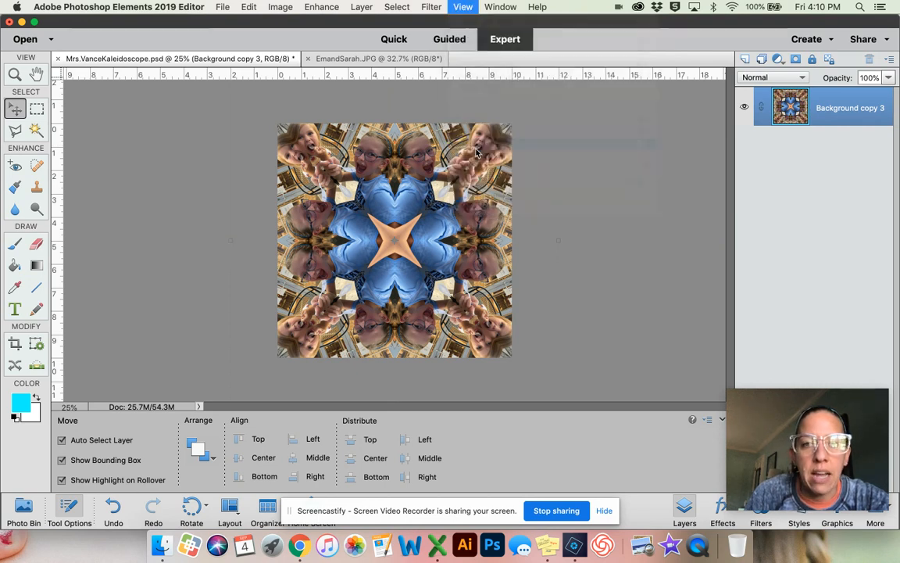
left_click(462, 6)
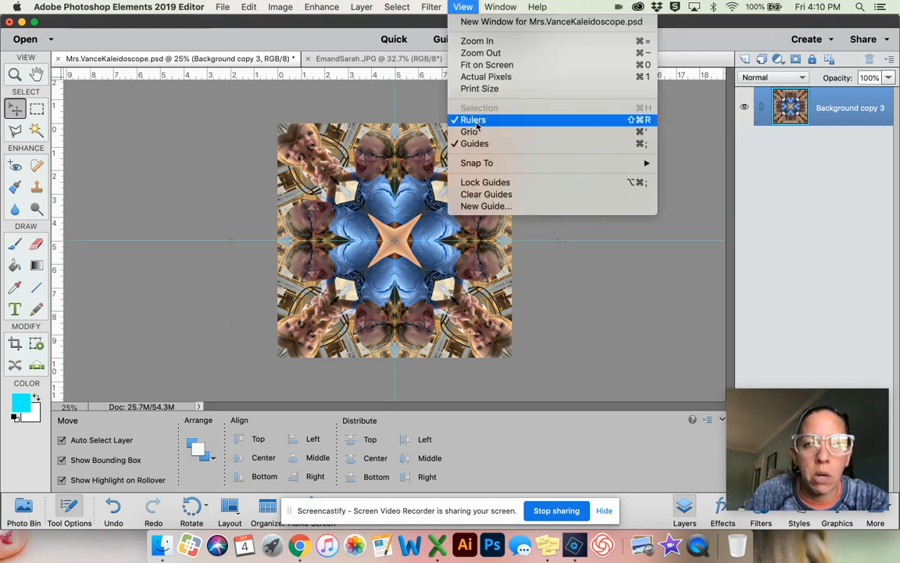
left_click(470, 144)
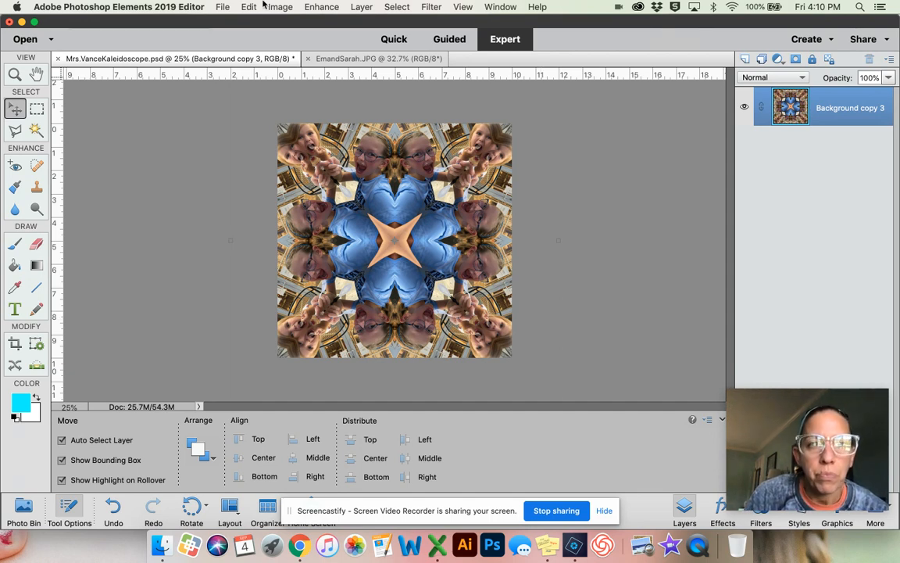
Apply a Brightness/Contrast adjustment to the merged kaleidoscope layer with brightness 40 and contrast 46
left_click(312, 5)
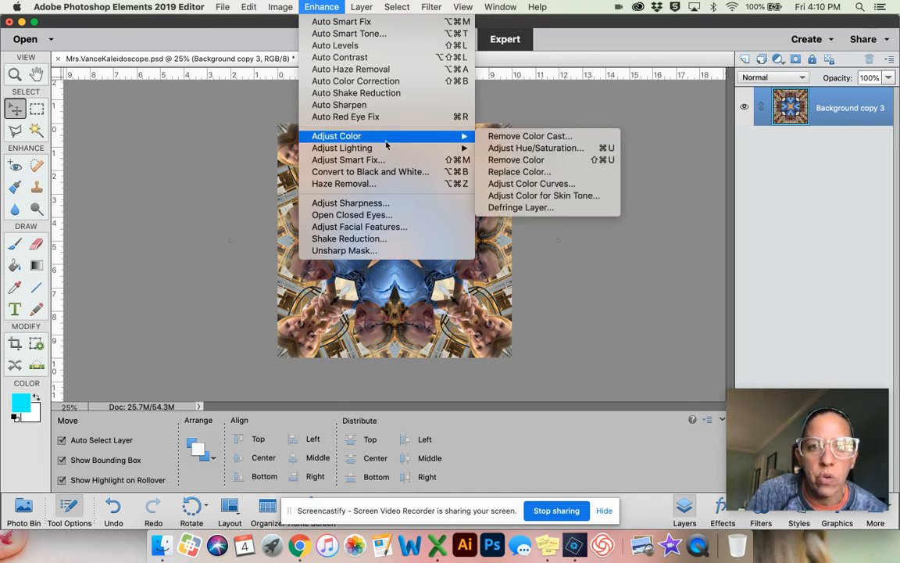
mouse_move(348, 145)
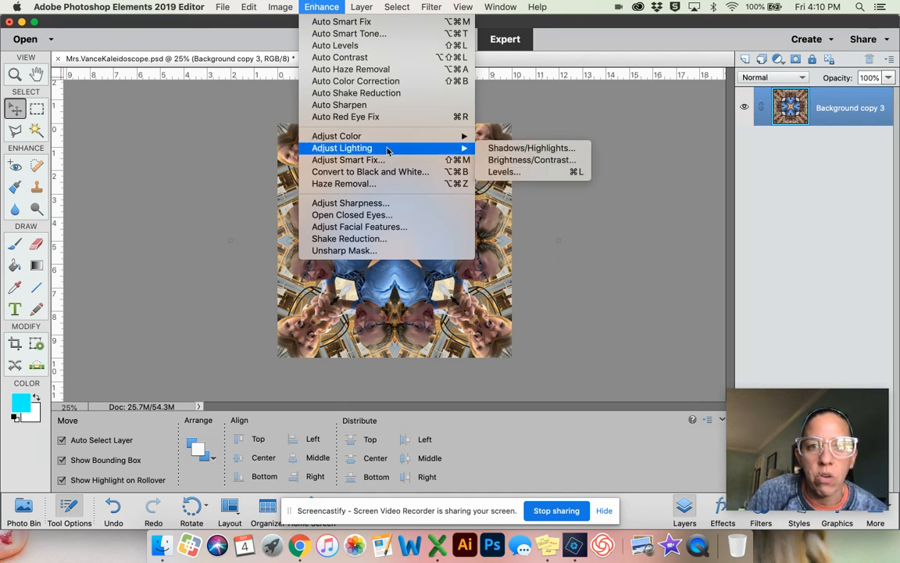
left_click(514, 162)
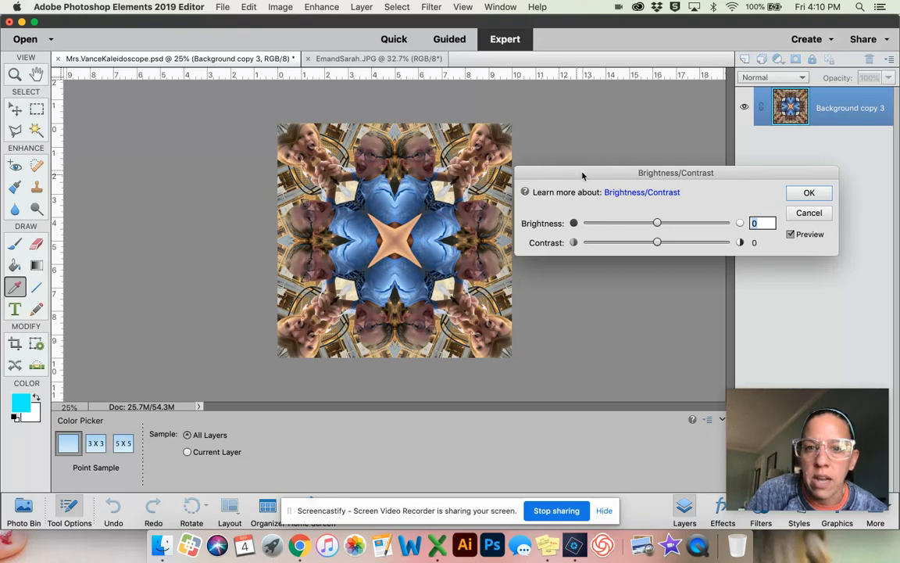
left_click_drag(685, 182, 704, 182)
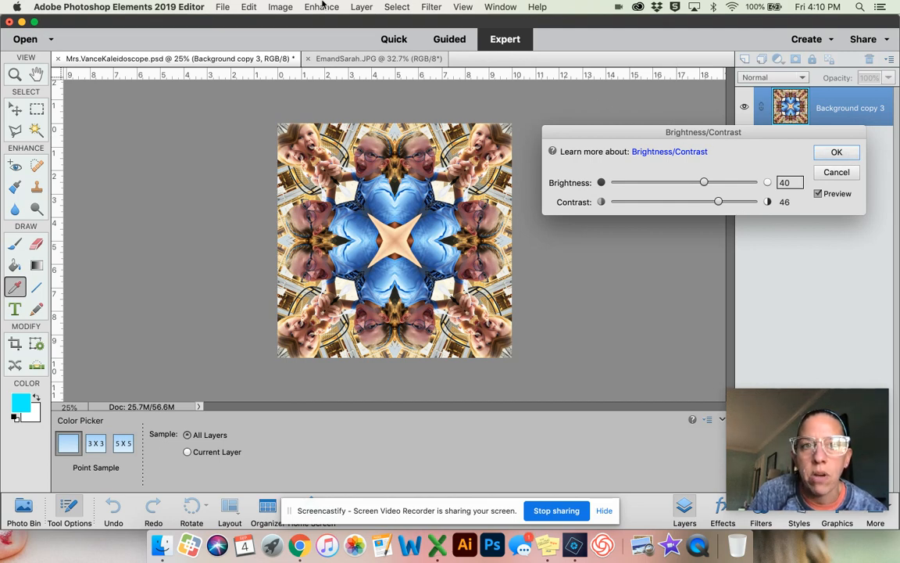
left_click(836, 153)
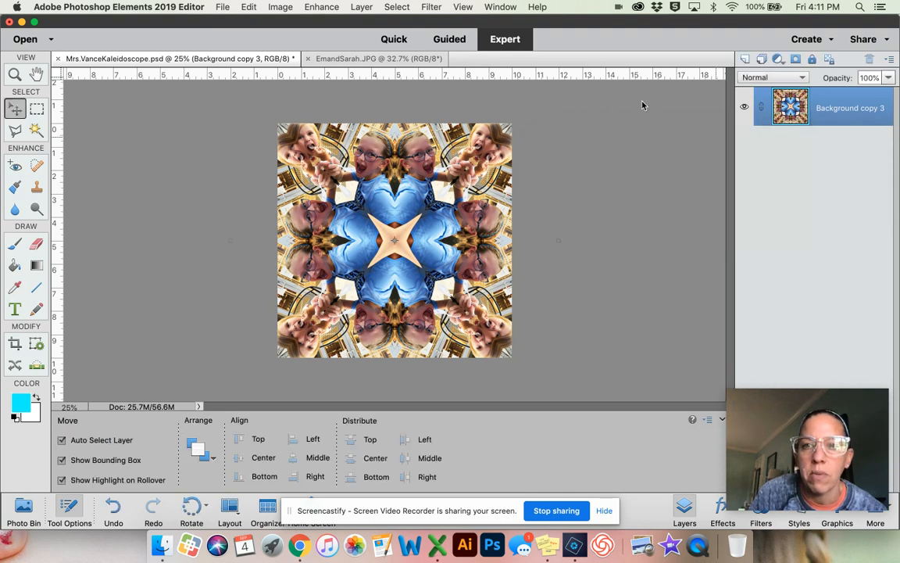
Apply a Shadows/Highlights adjustment with shadows lightened 21%, highlights darkened 16% and midtone contrast -37%
left_click(279, 7)
mouse_move(332, 5)
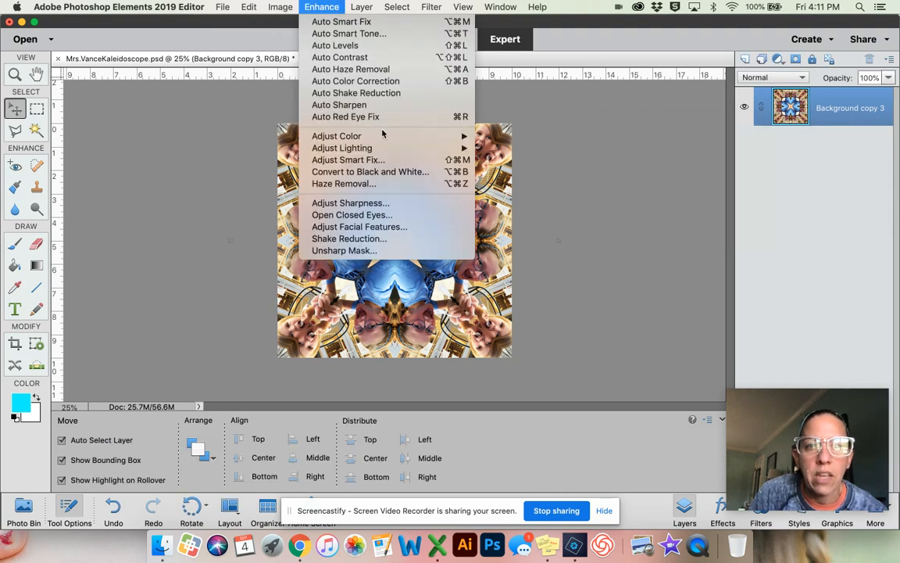
mouse_move(388, 149)
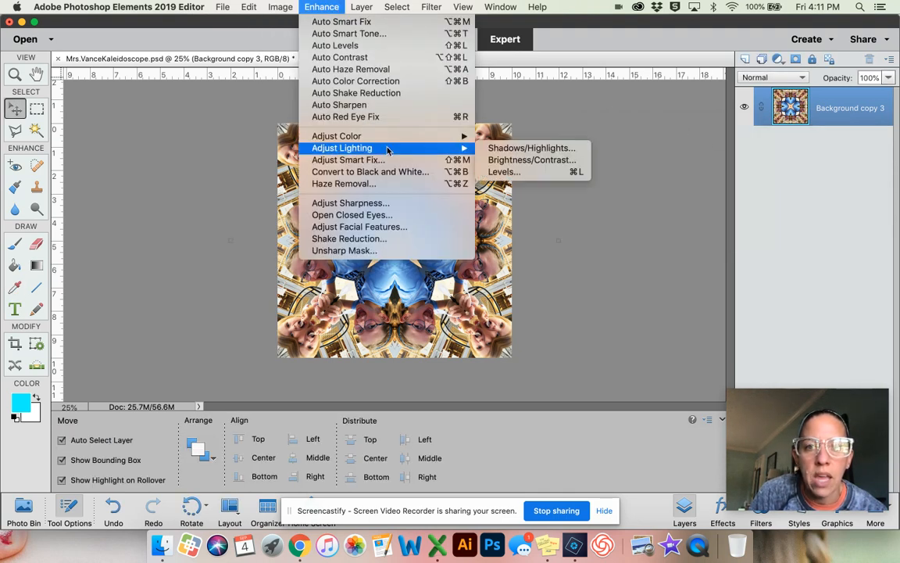
left_click(535, 148)
left_click_drag(496, 177, 727, 90)
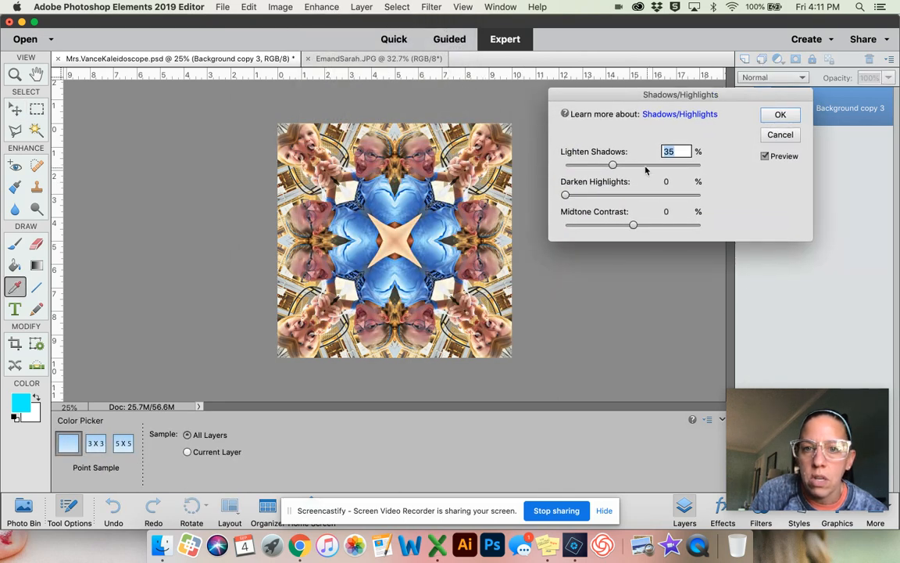
left_click_drag(613, 165, 645, 165)
left_click_drag(565, 195, 587, 224)
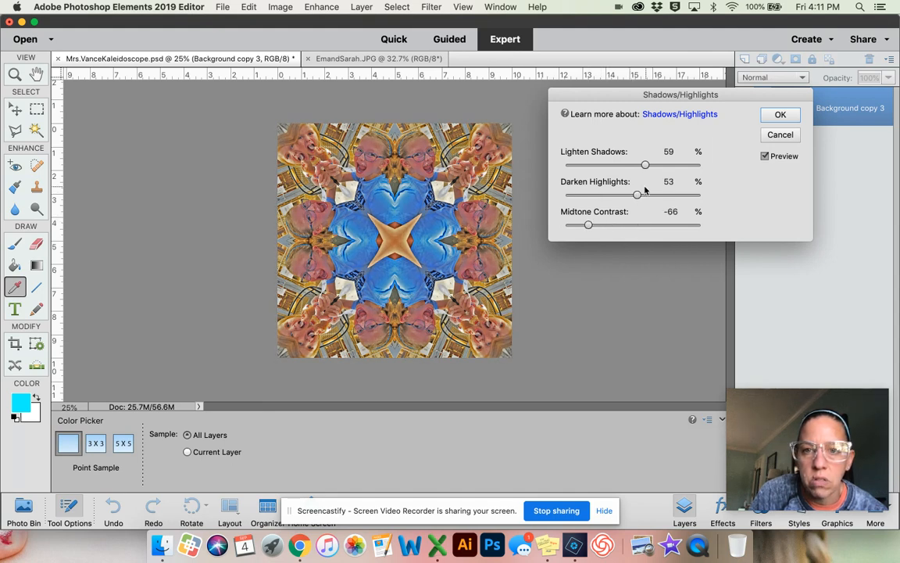
left_click_drag(639, 195, 664, 195)
left_click_drag(588, 225, 608, 226)
left_click_drag(660, 196, 596, 195)
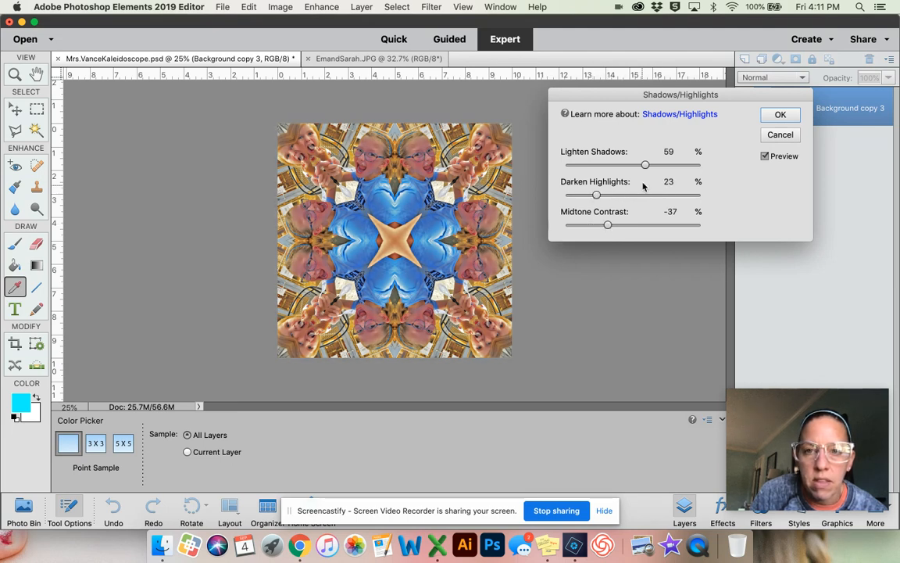
left_click_drag(645, 165, 581, 194)
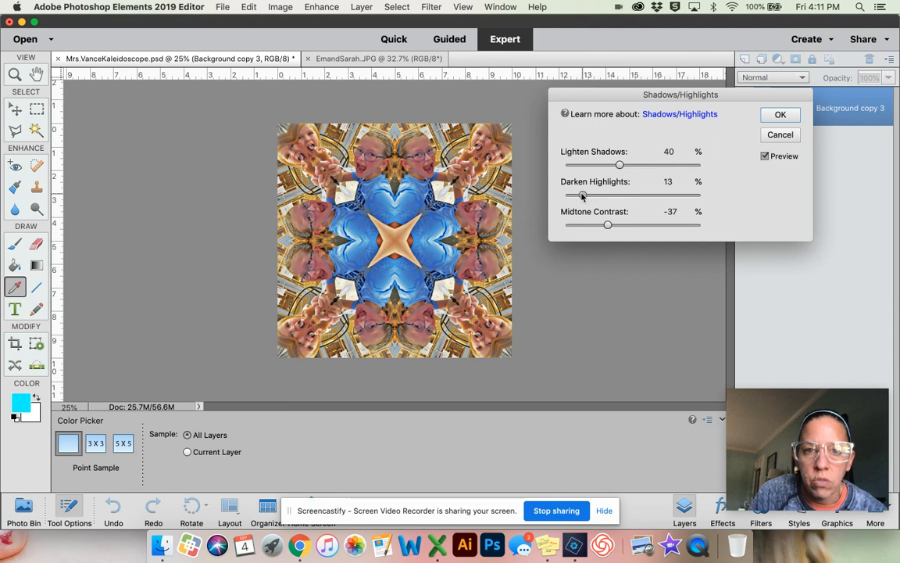
left_click_drag(619, 166, 586, 197)
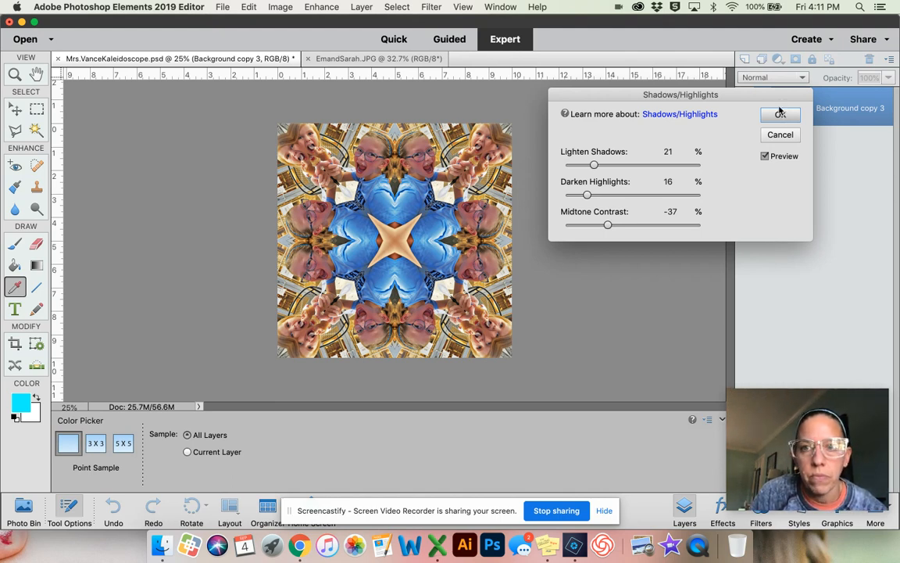
left_click(780, 113)
Start a Hue/Saturation adjustment on the kaleidoscope layer and shift the hue of the Blues to +33
left_click(272, 6)
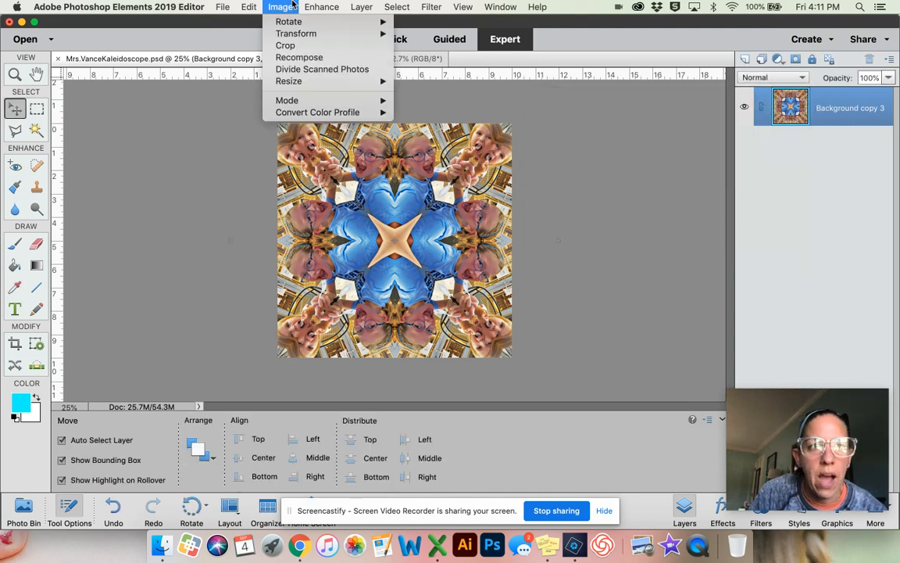
mouse_move(316, 4)
mouse_move(386, 136)
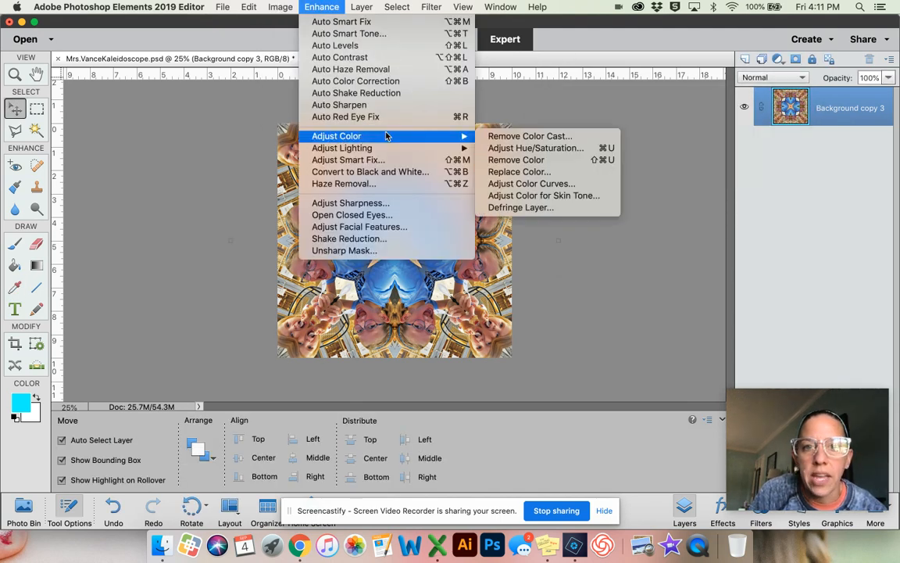
left_click(570, 152)
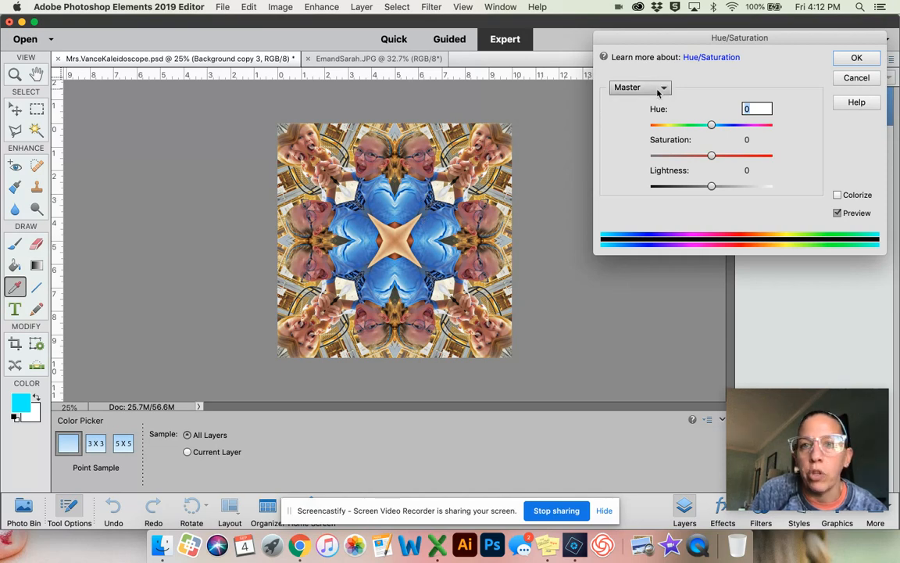
left_click(656, 87)
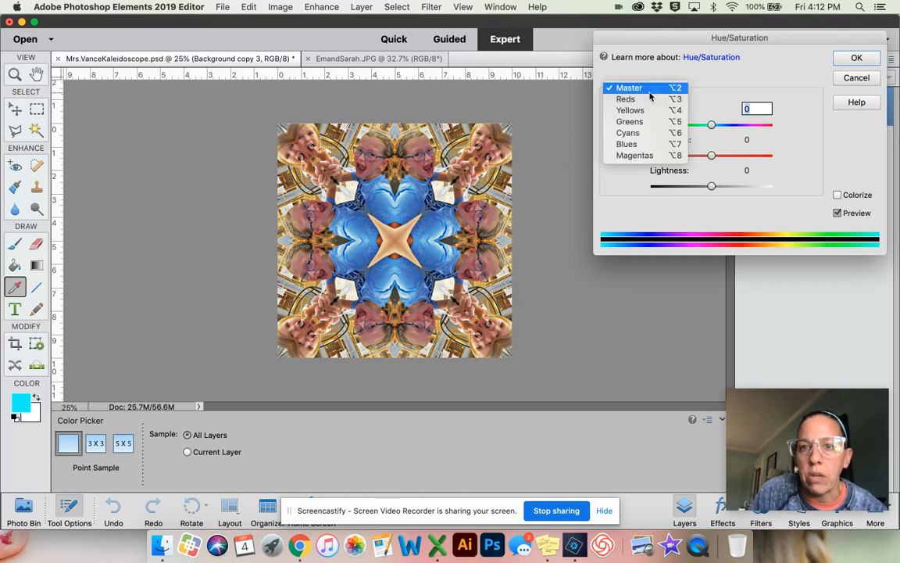
left_click(639, 143)
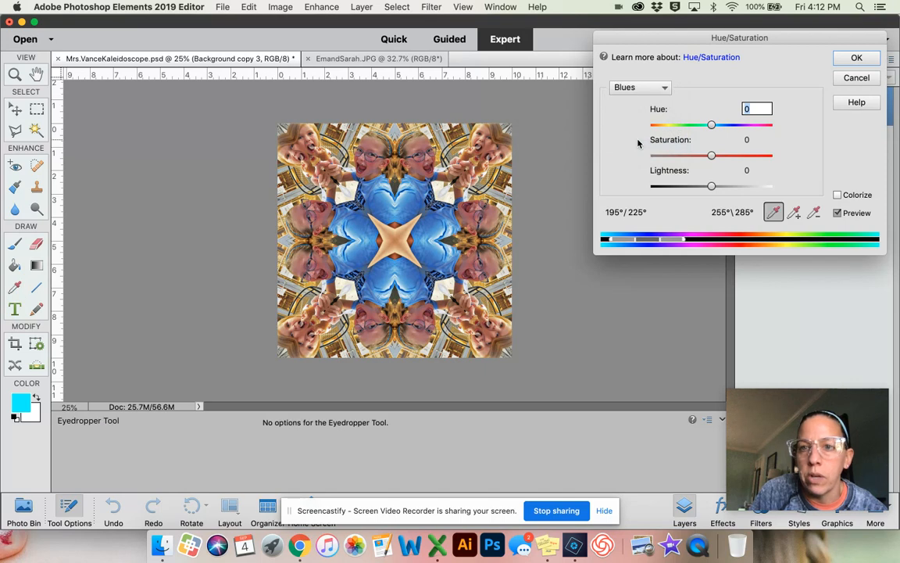
left_click_drag(711, 125, 723, 125)
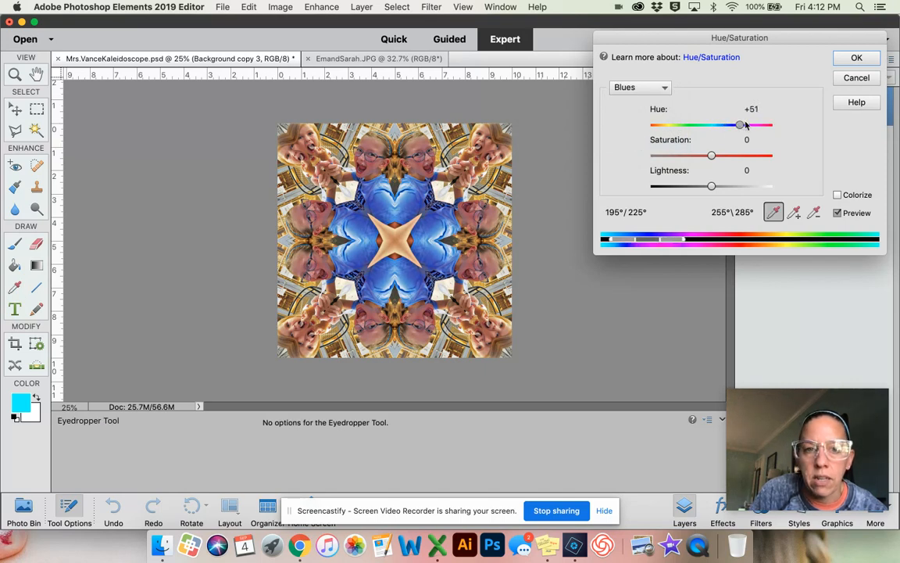
left_click_drag(733, 125, 713, 125)
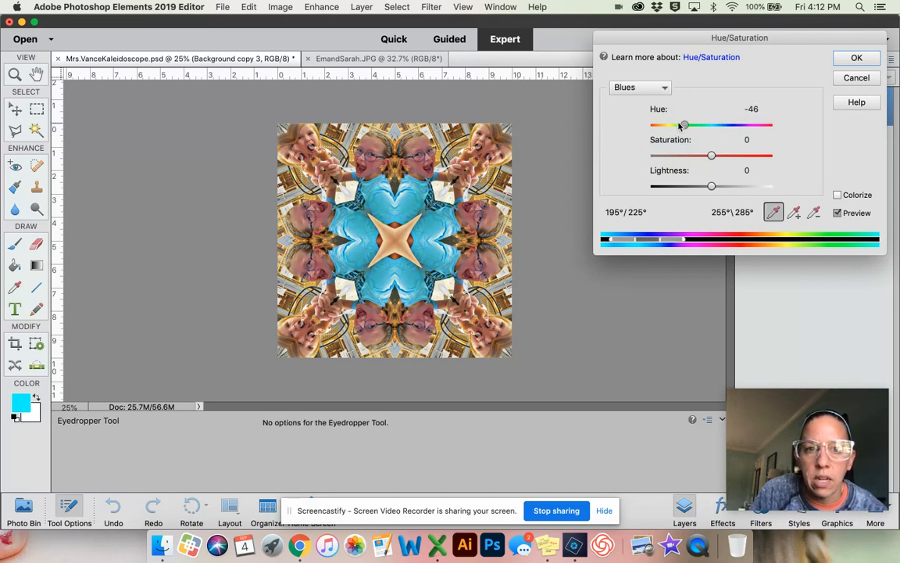
left_click_drag(681, 126, 669, 127)
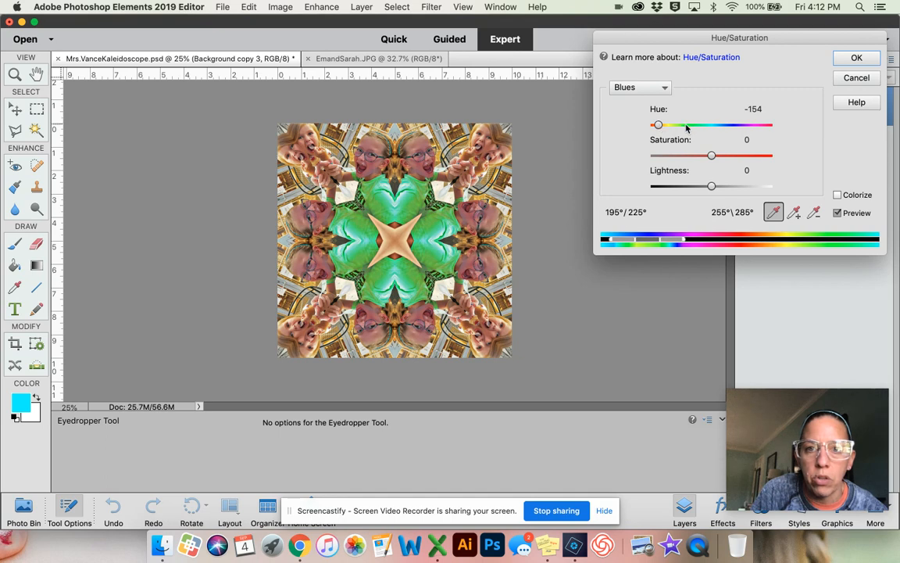
left_click_drag(658, 125, 689, 125)
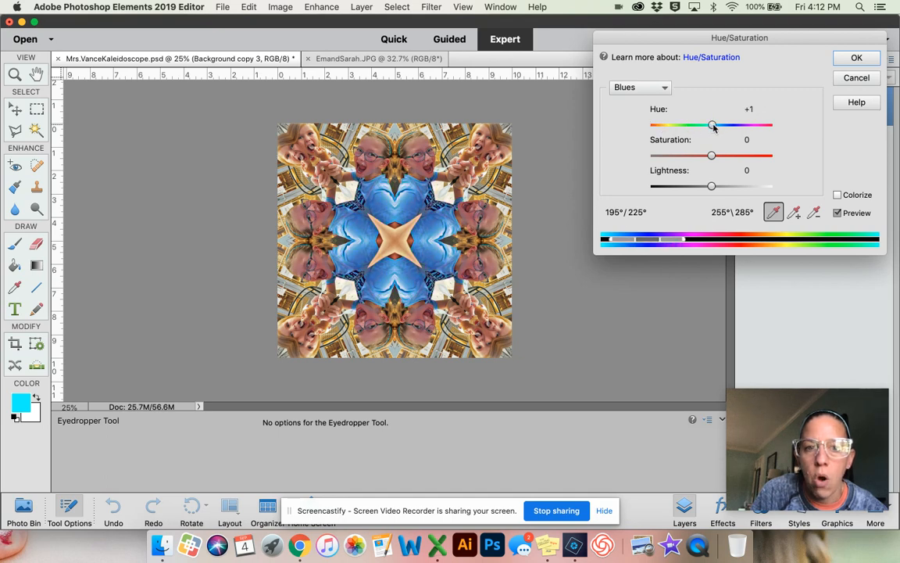
left_click_drag(714, 128, 722, 127)
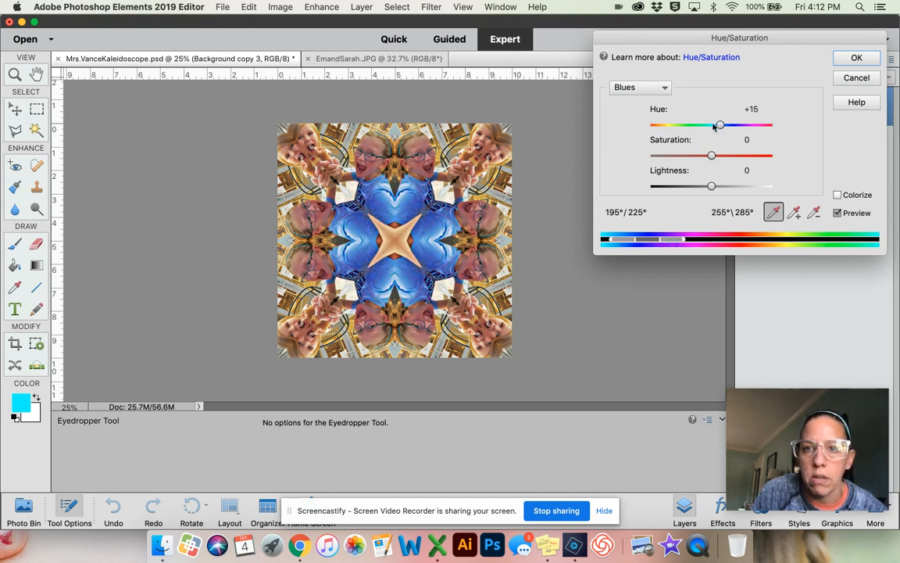
left_click_drag(716, 125, 721, 125)
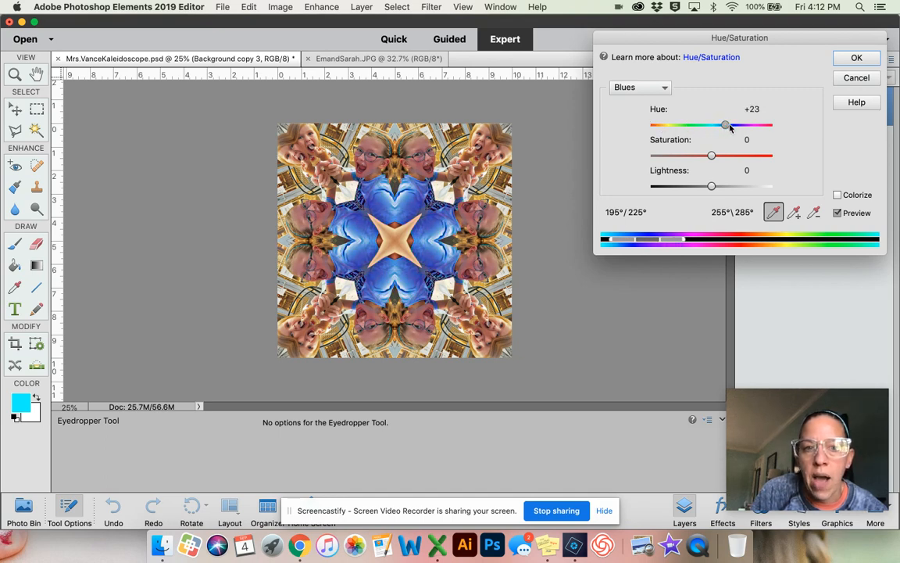
left_click_drag(730, 129, 731, 128)
left_click_drag(728, 128, 732, 129)
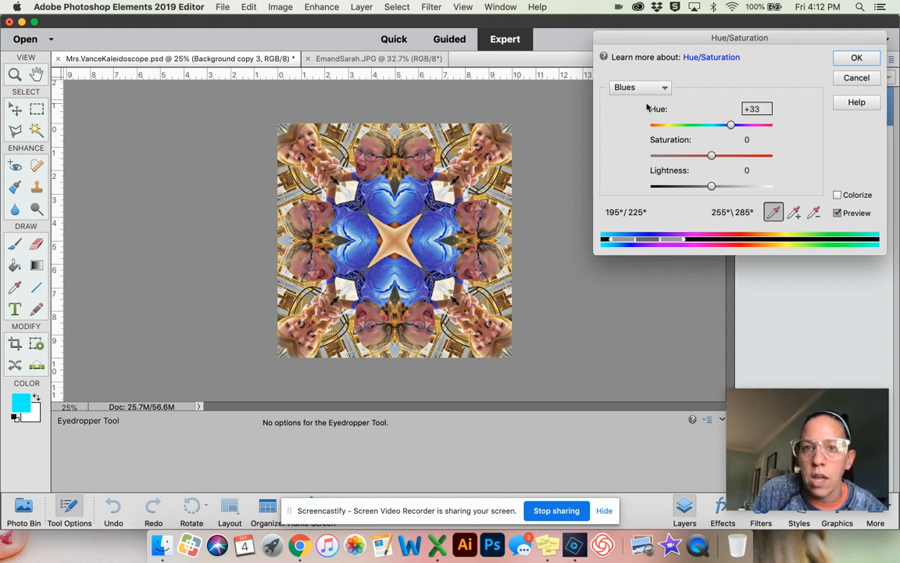
Set the Yellows to hue +15 and saturation +57 in the Hue/Saturation adjustment
left_click(642, 91)
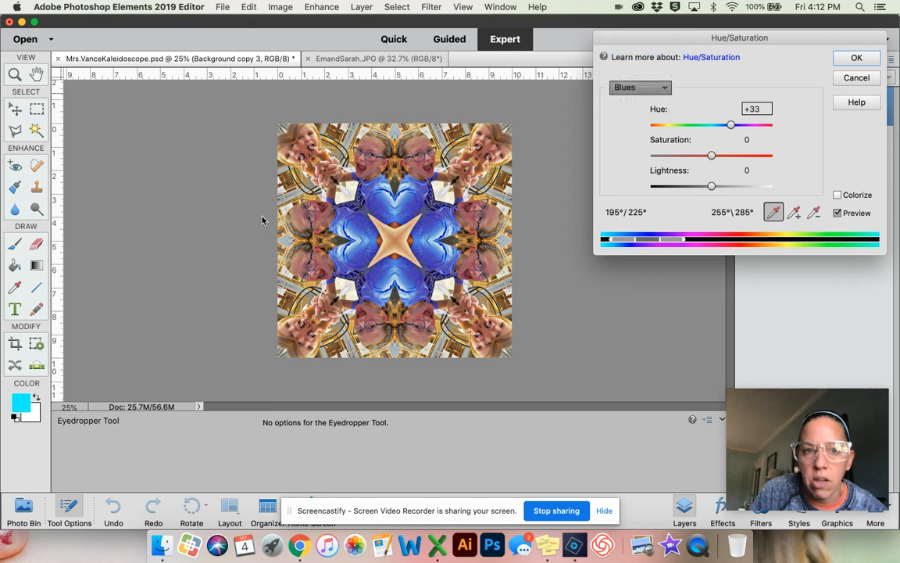
left_click(630, 54)
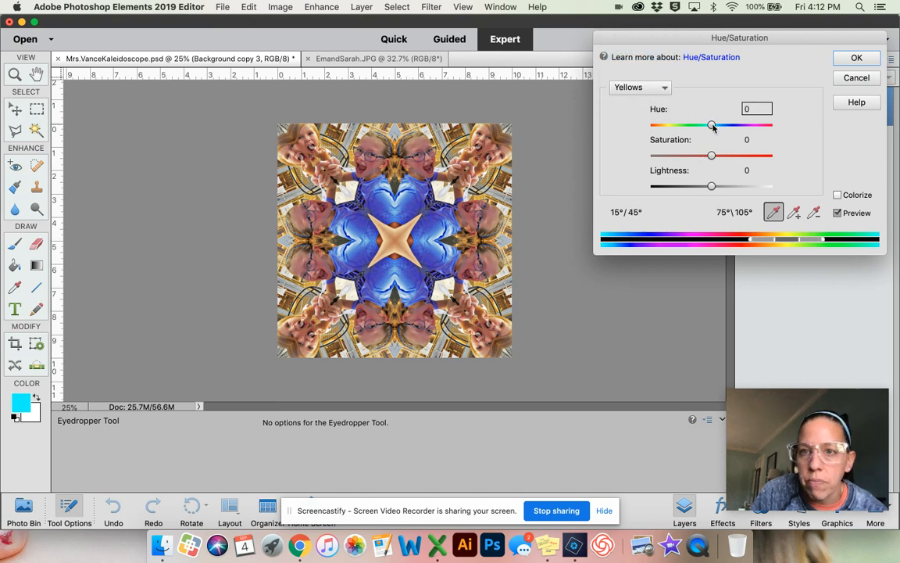
left_click_drag(713, 127, 747, 127)
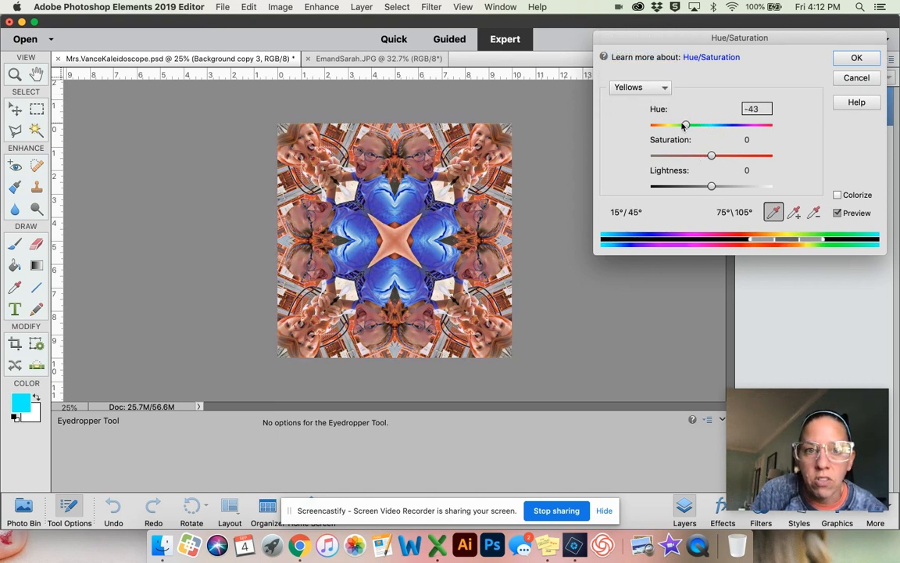
left_click_drag(747, 125, 769, 159)
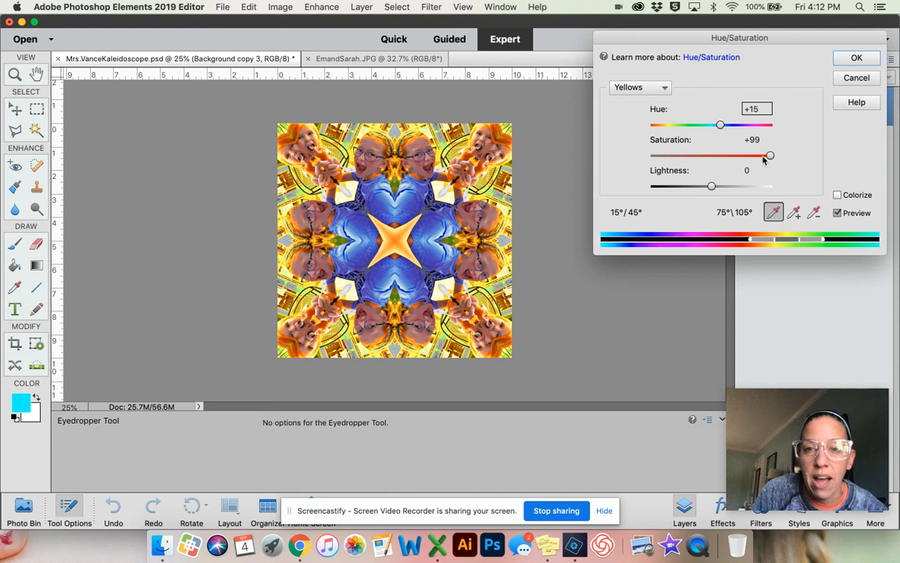
left_click_drag(770, 156, 745, 159)
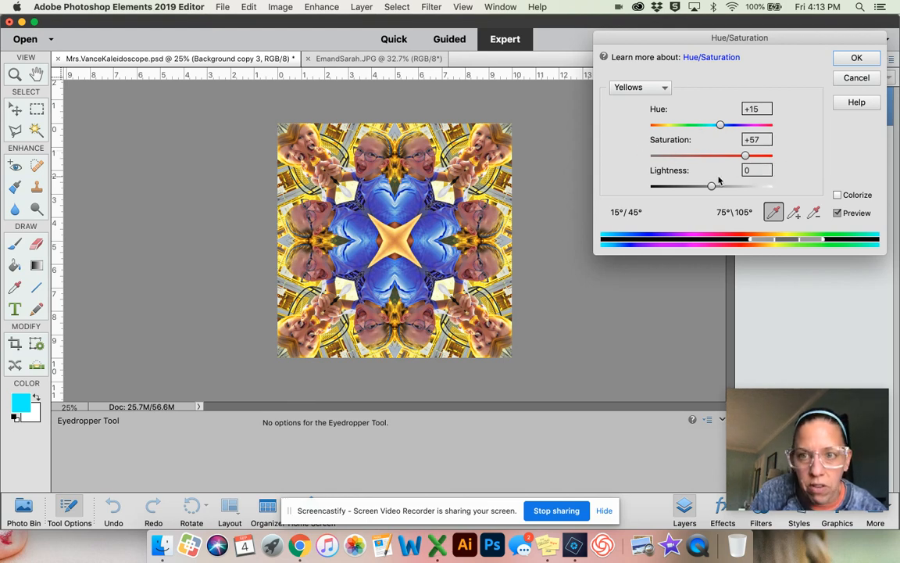
Set the lightness of the Yellows to +25 and apply the Hue/Saturation adjustment
left_click_drag(712, 186, 742, 188)
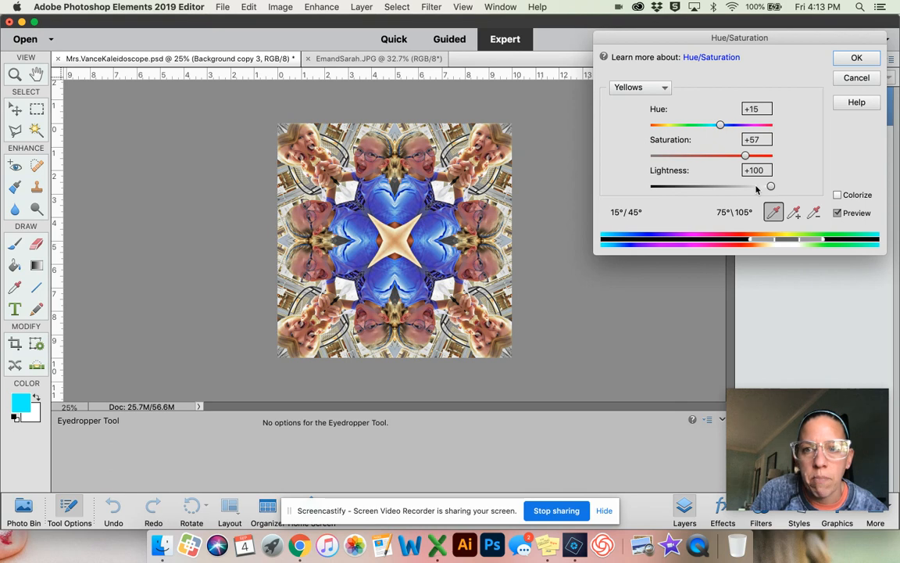
left_click_drag(743, 188, 741, 188)
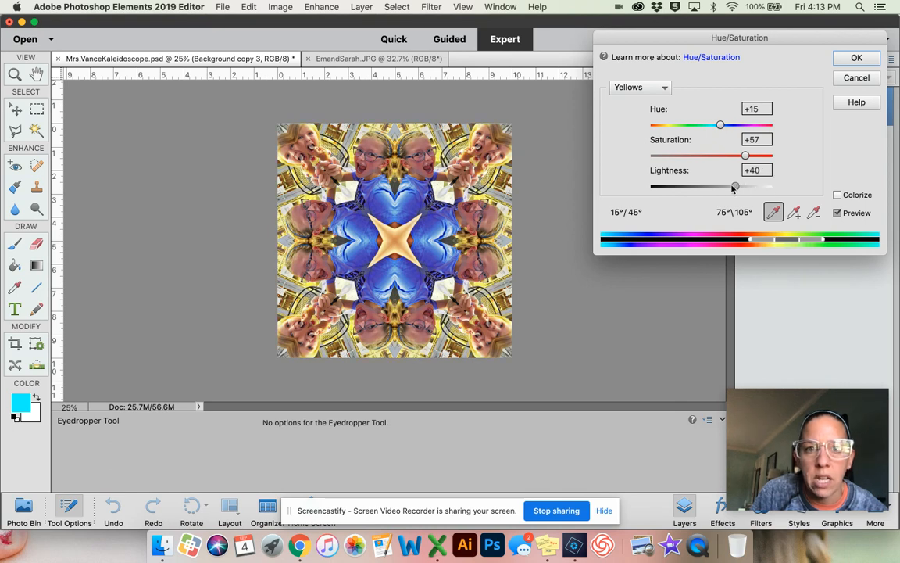
left_click_drag(741, 188, 727, 188)
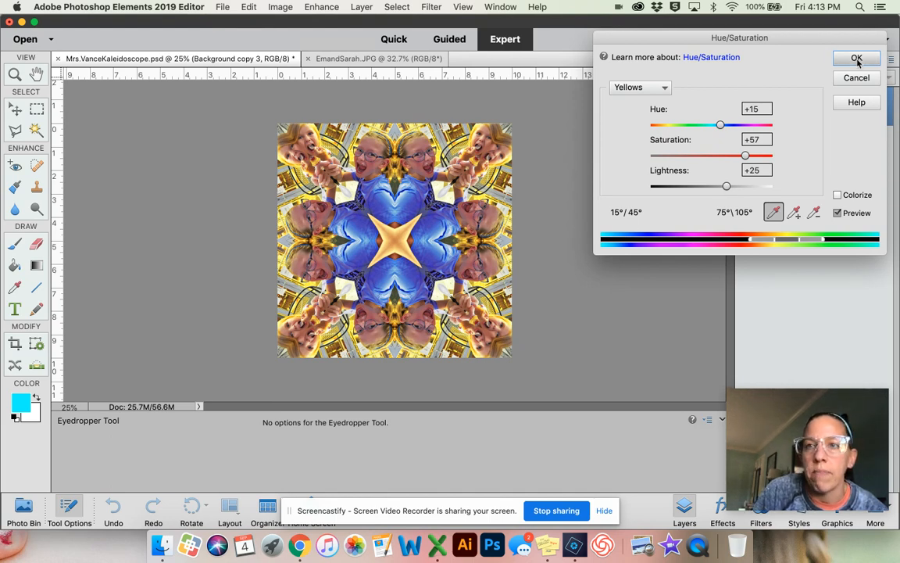
left_click(856, 60)
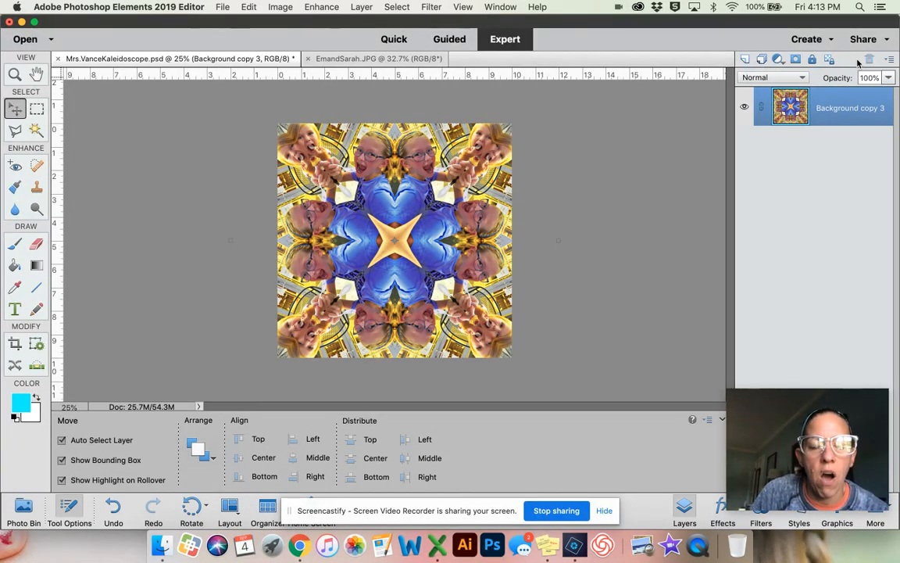
Try Master hue shifts between -146 and +180 in a new Hue/Saturation adjustment and discard them
left_click(318, 6)
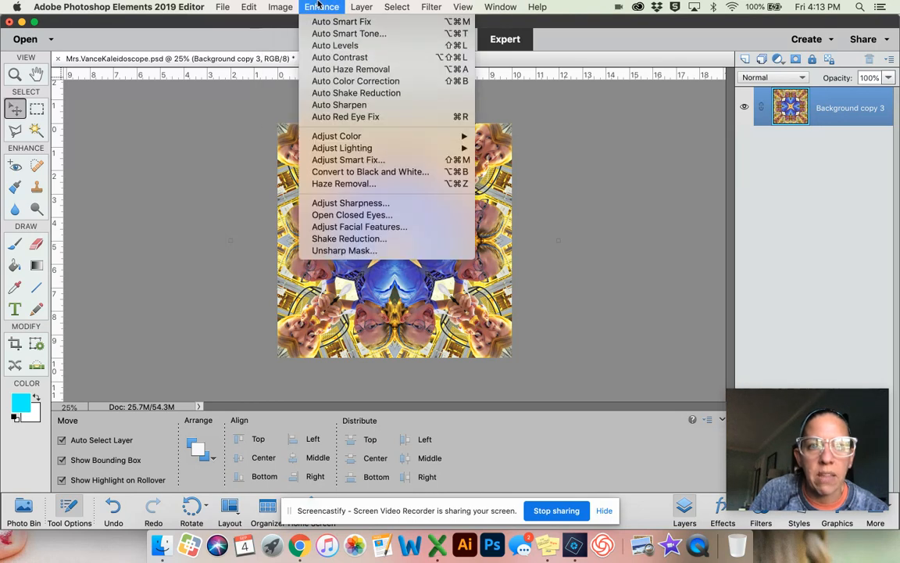
mouse_move(390, 136)
left_click(549, 149)
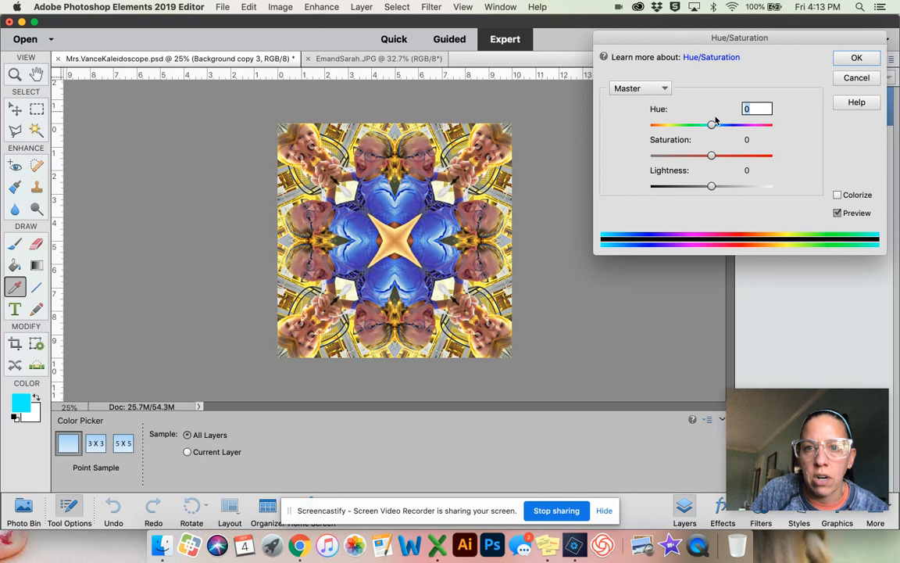
left_click_drag(713, 125, 742, 126)
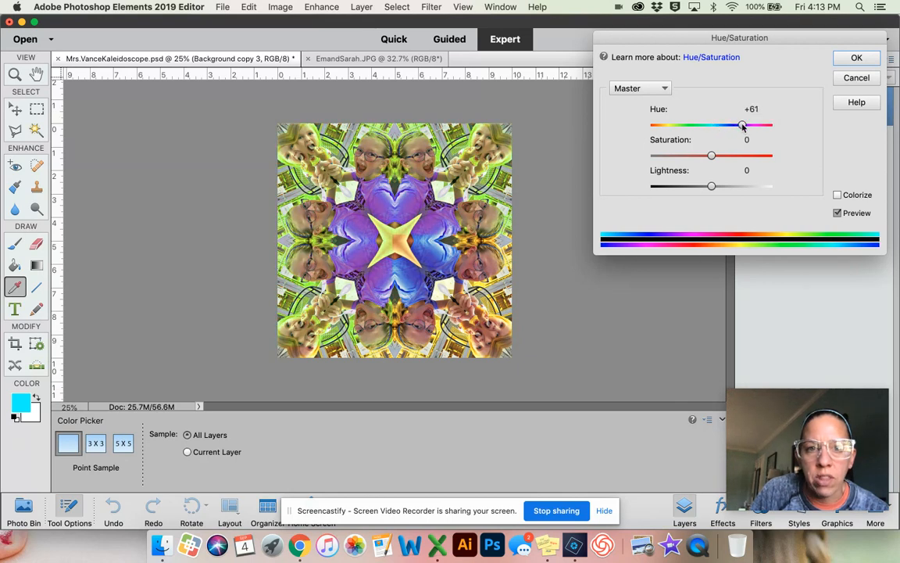
left_click_drag(742, 126, 724, 127)
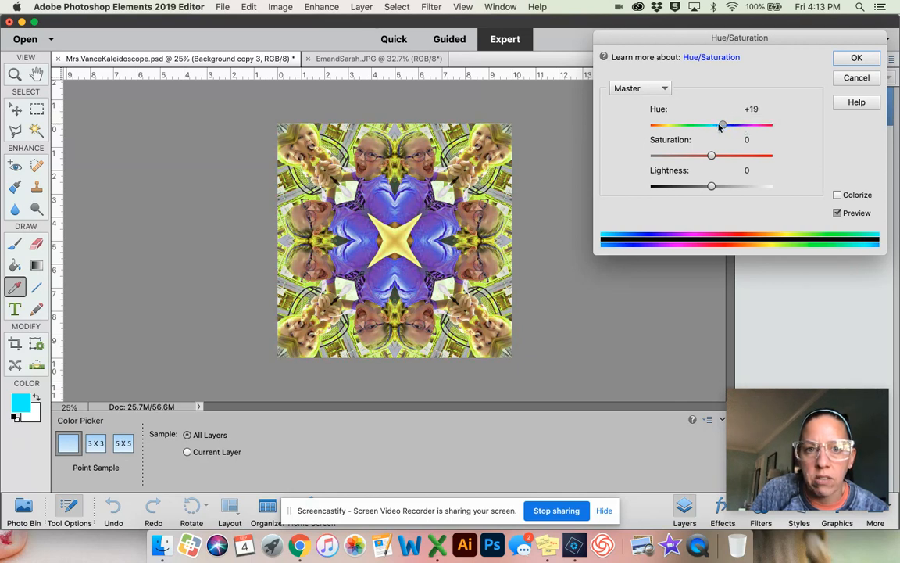
left_click_drag(724, 127, 706, 126)
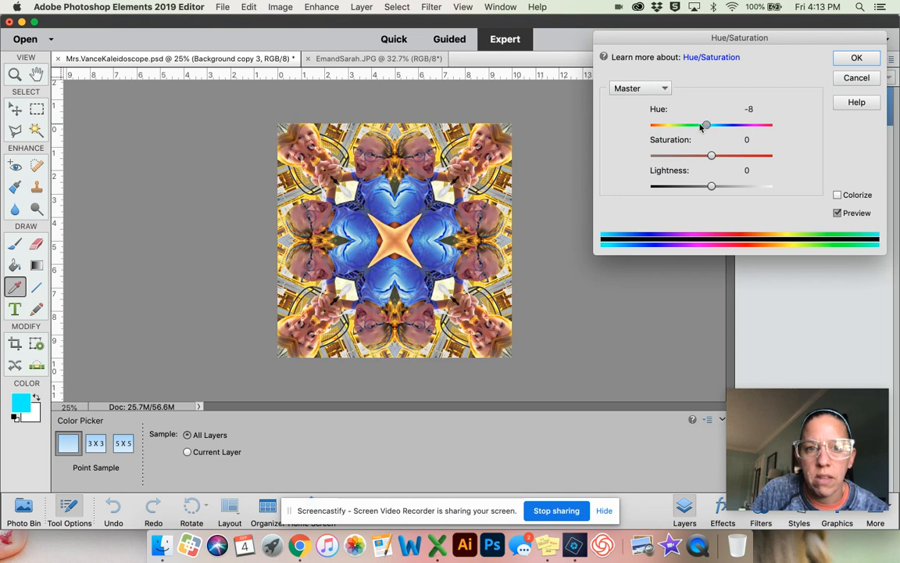
left_click_drag(706, 126, 691, 126)
left_click_drag(691, 126, 689, 126)
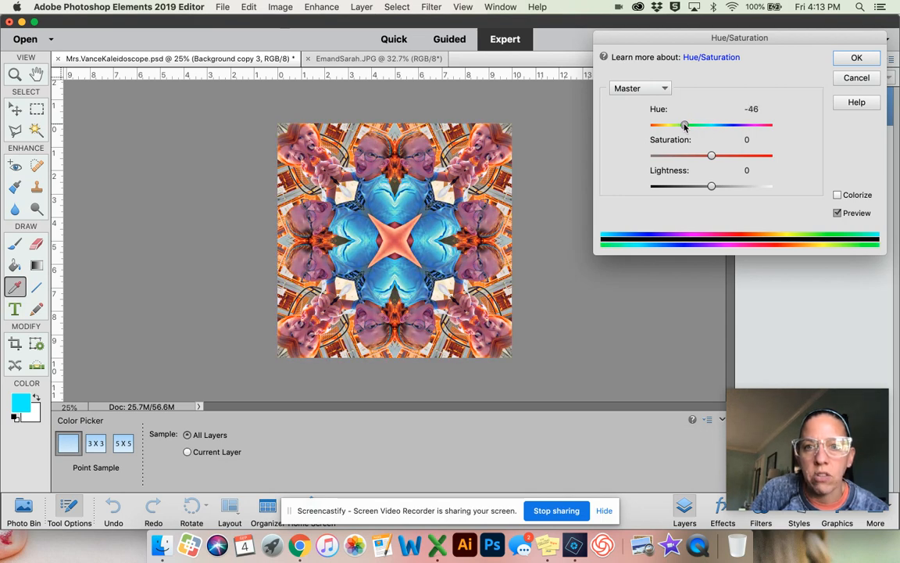
left_click_drag(687, 126, 679, 126)
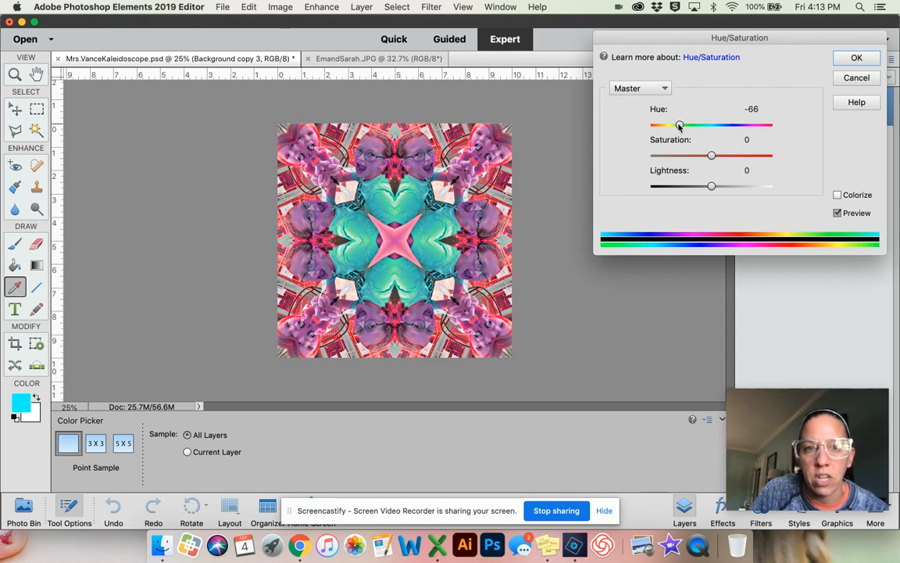
left_click_drag(679, 127, 670, 127)
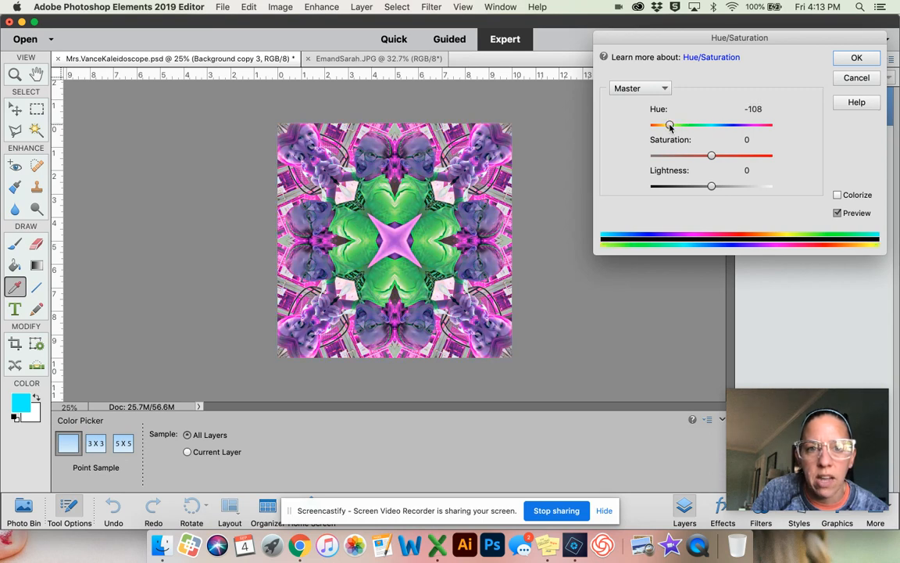
left_click_drag(670, 126, 660, 126)
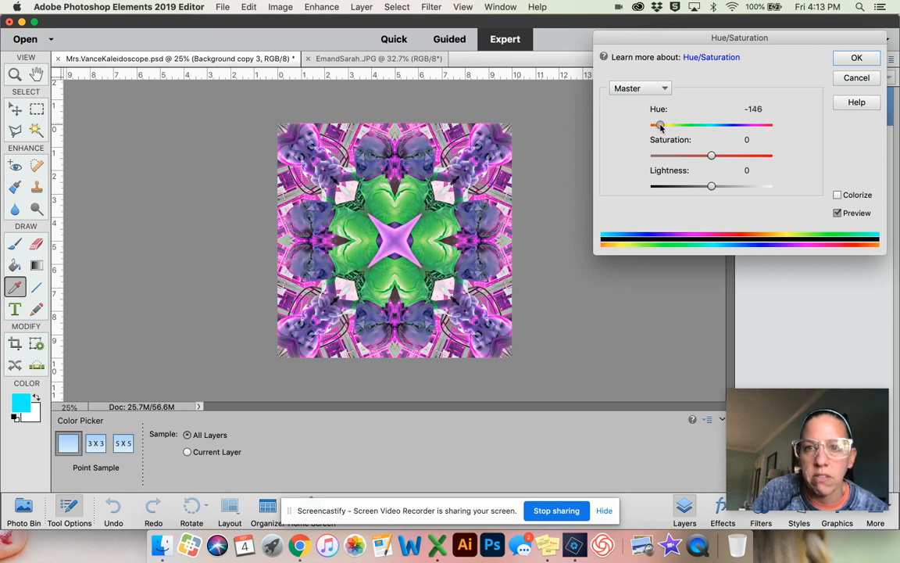
left_click_drag(660, 126, 739, 126)
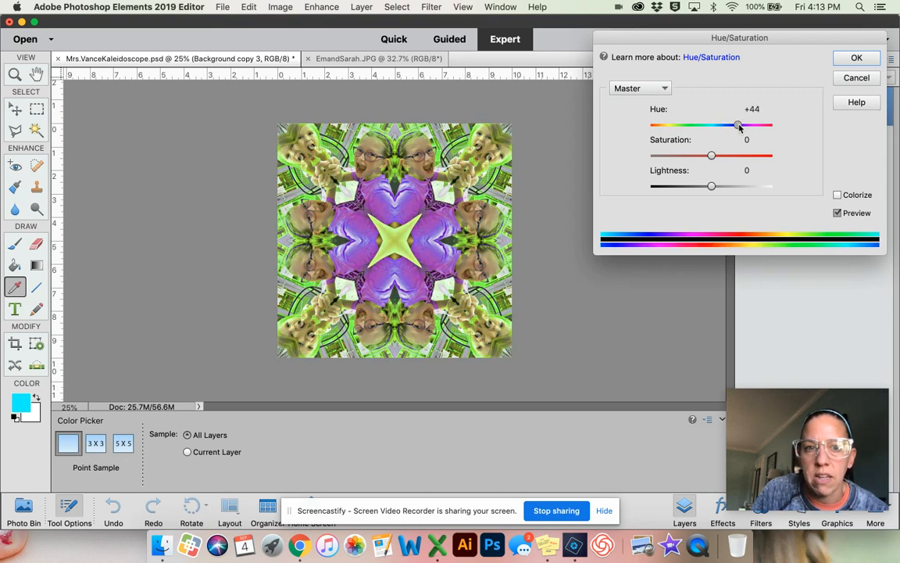
left_click_drag(739, 127, 766, 127)
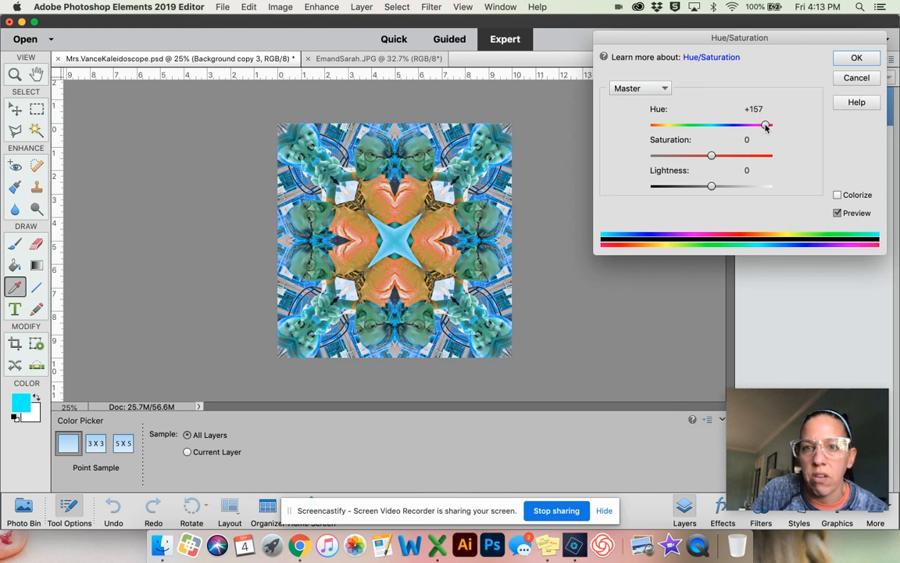
left_click_drag(766, 127, 772, 127)
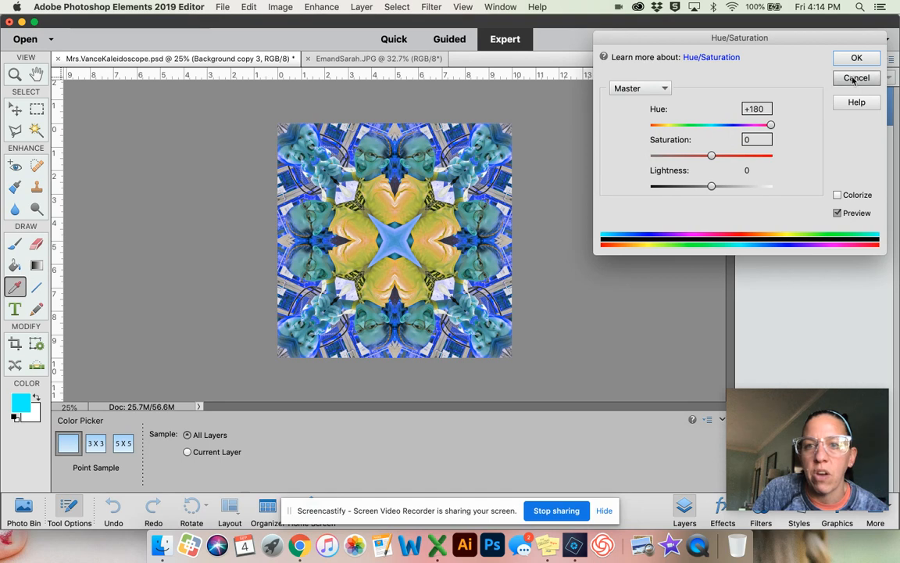
left_click(857, 57)
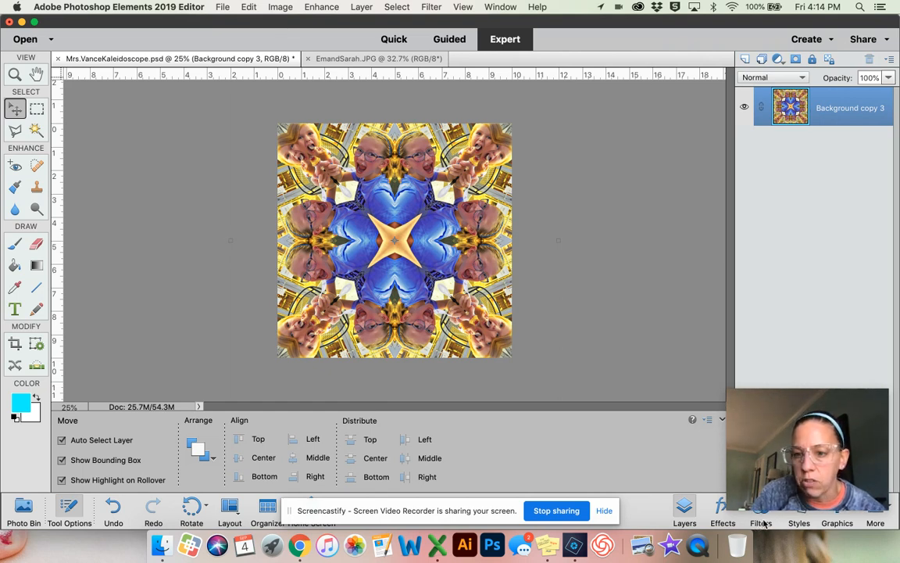
Show the filter effects, then open the Filter Gallery for the kaleidoscope and expand the Artistic and Brush Strokes categories
left_click(765, 523)
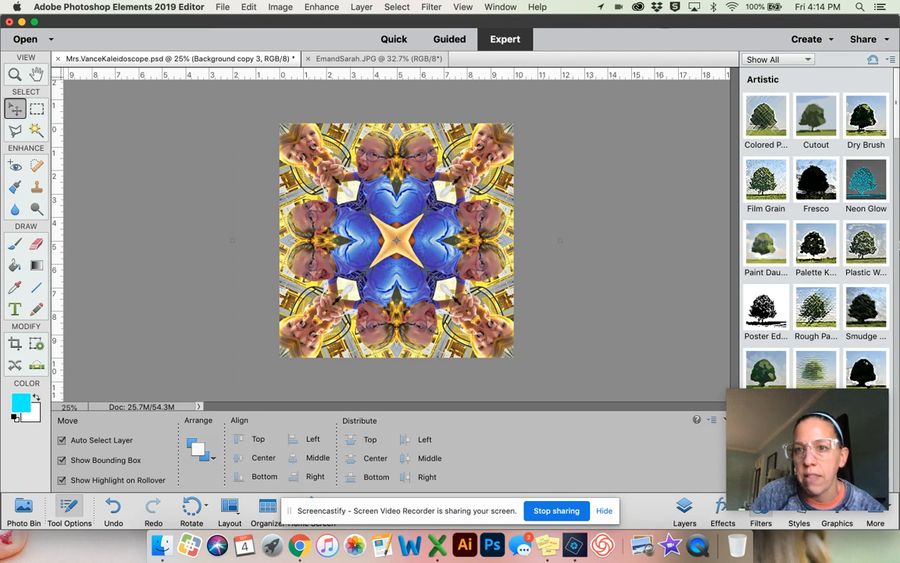
left_click(433, 6)
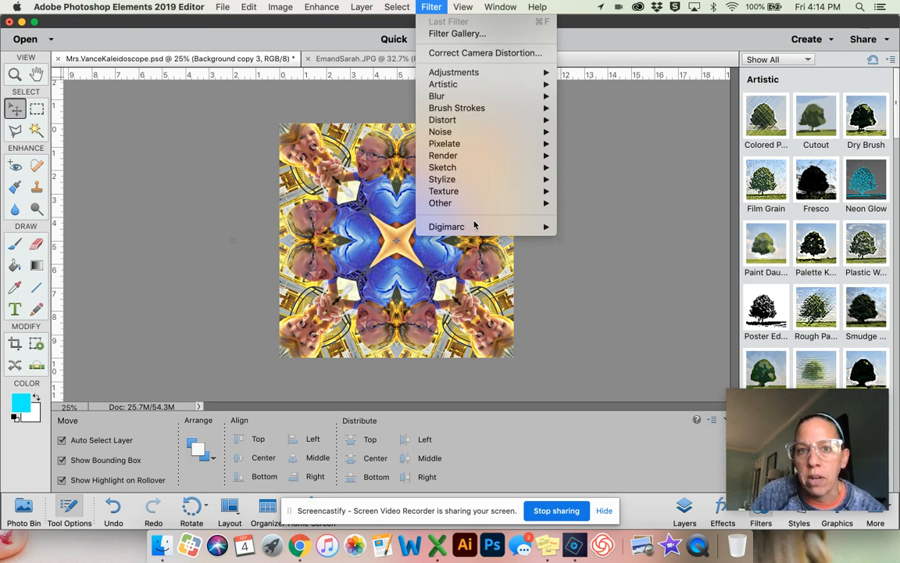
left_click(441, 32)
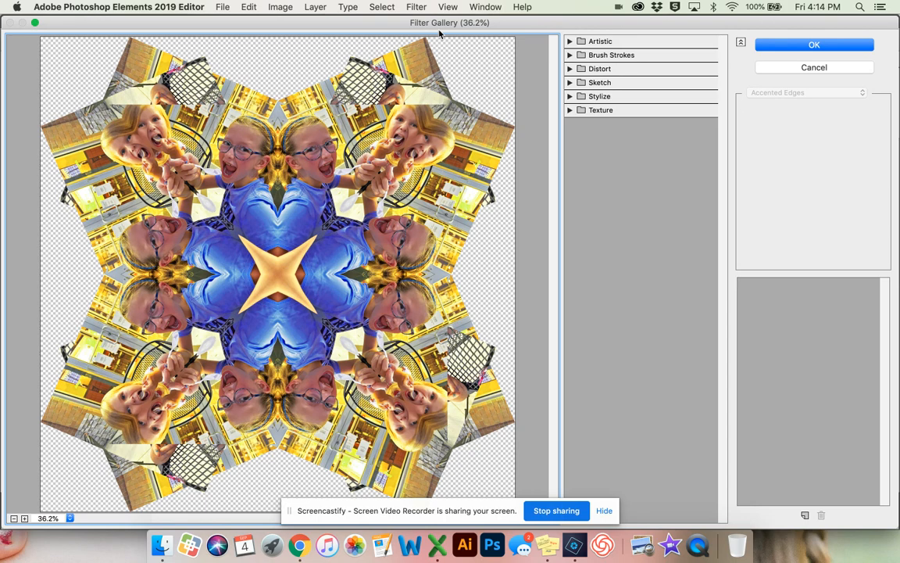
left_click(34, 23)
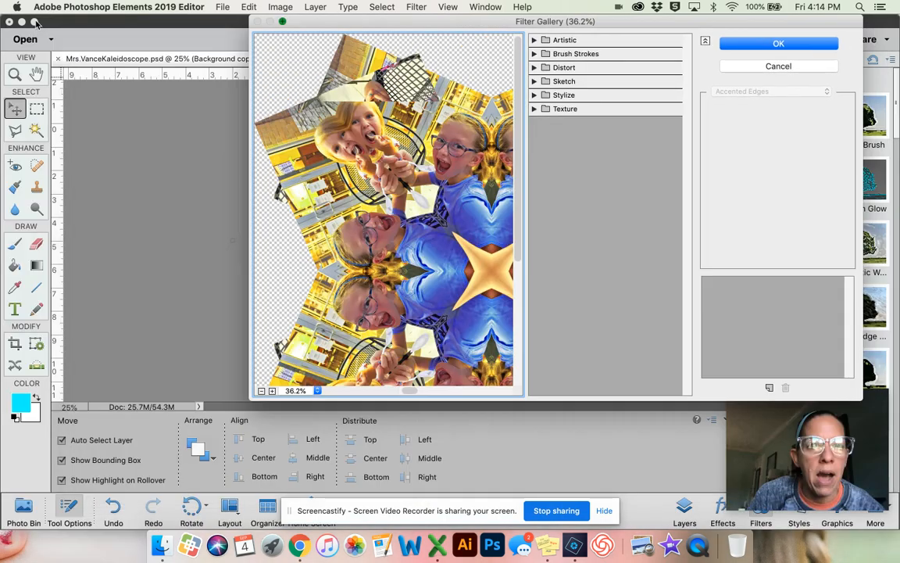
left_click(334, 23)
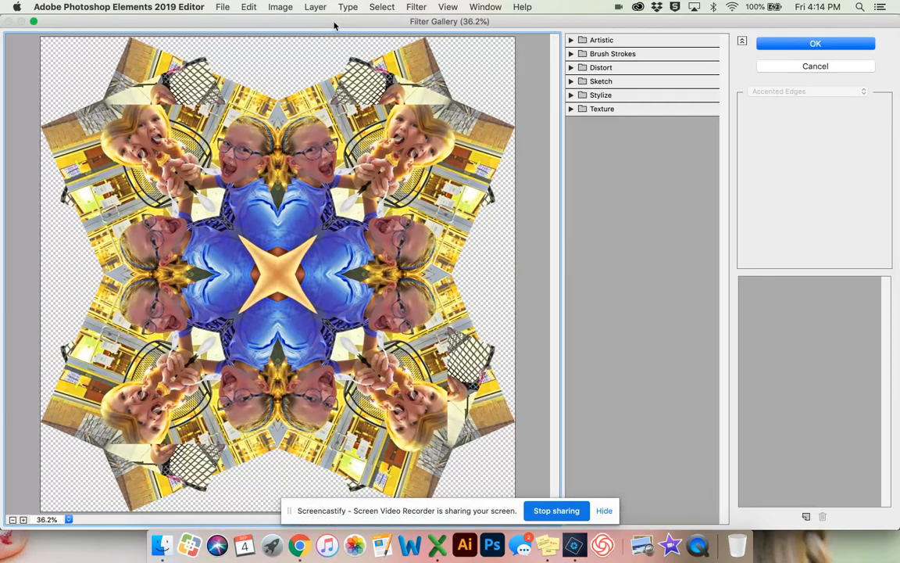
left_click(581, 44)
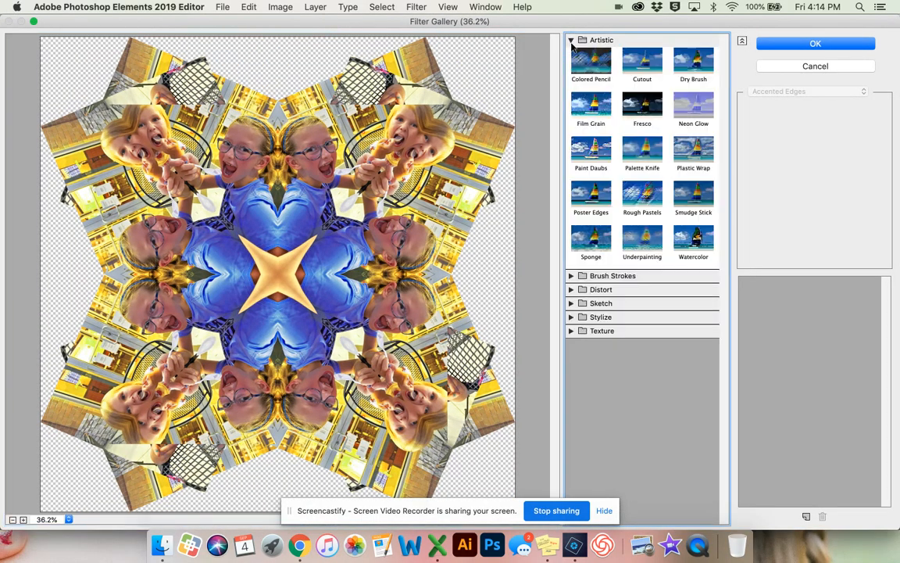
left_click(571, 276)
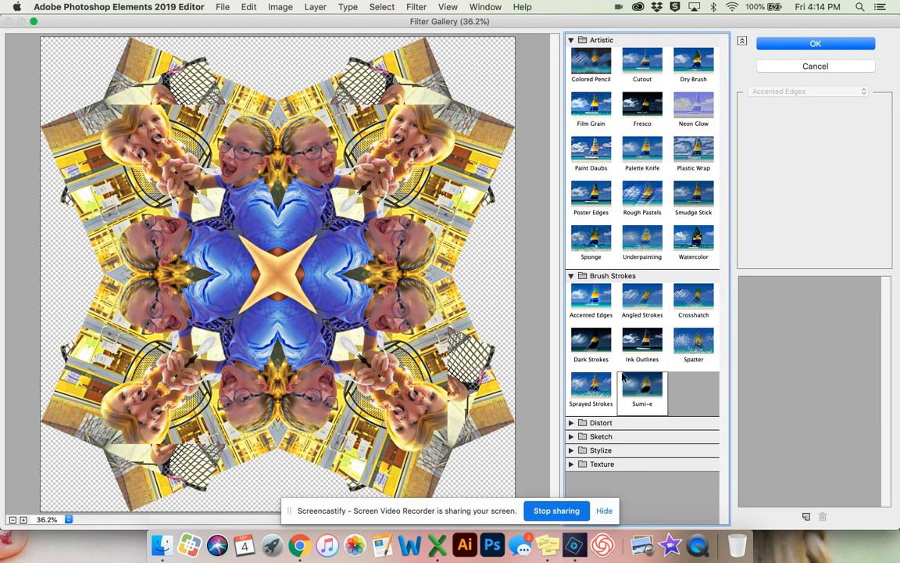
Try the Ink Outlines filter with stroke length 2, dark intensity 9 and light intensity 5, and discard it
left_click(646, 351)
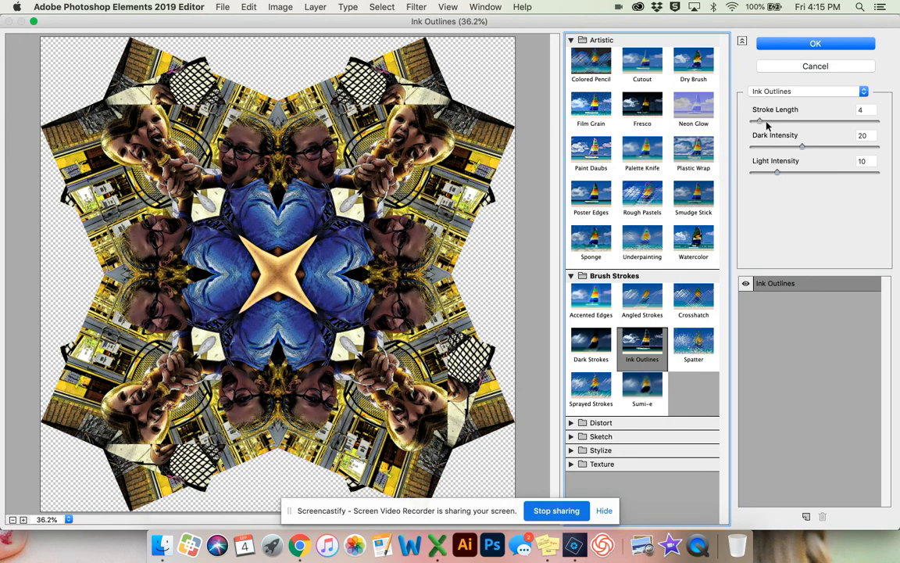
left_click_drag(784, 149, 754, 123)
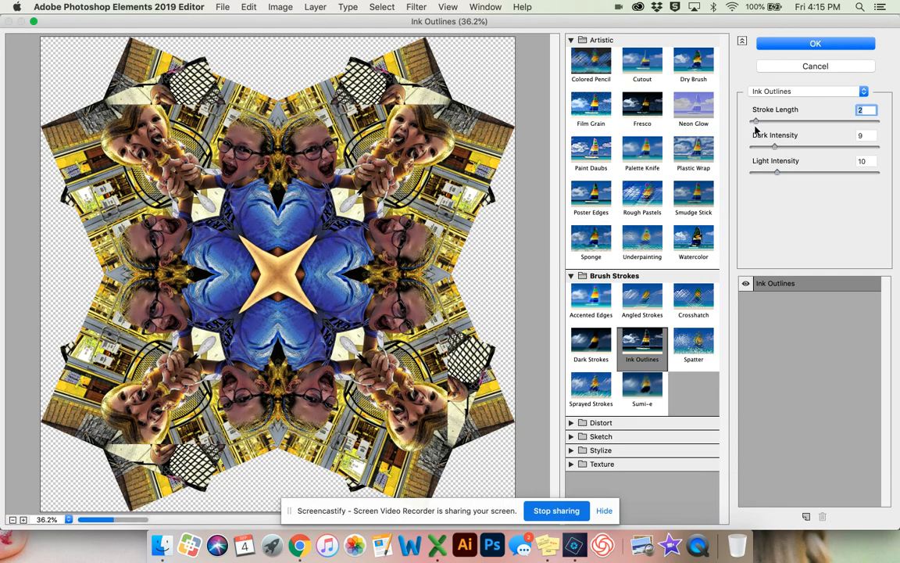
left_click_drag(776, 172, 766, 175)
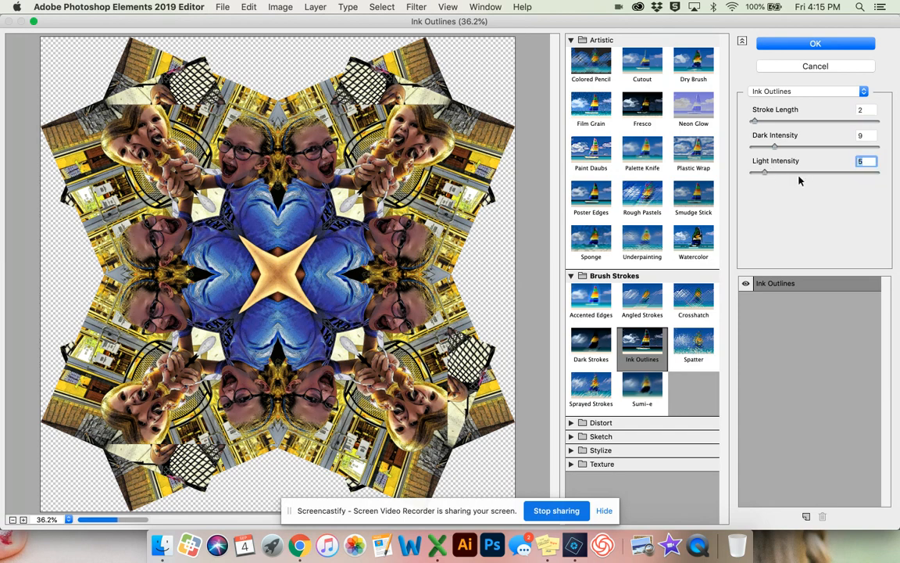
left_click(794, 67)
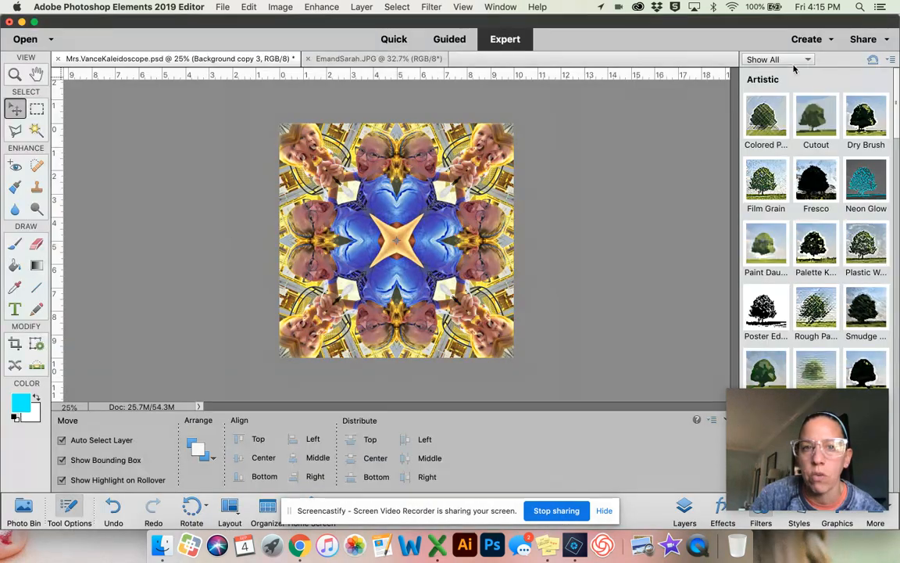
Reopen the Filter Gallery on the kaleidoscope layer and preview the Glowing Edges filter from the Stylize category
left_click(397, 8)
mouse_move(431, 7)
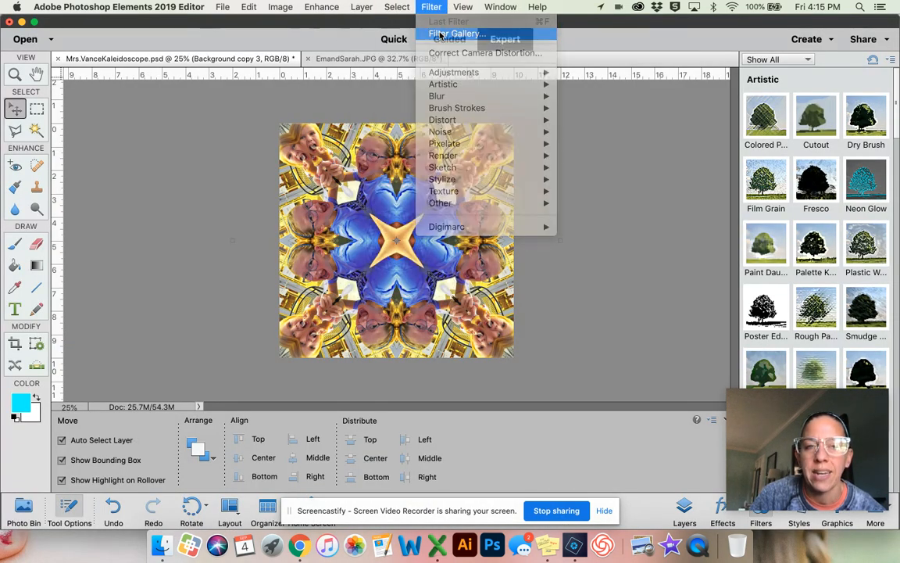
left_click(457, 34)
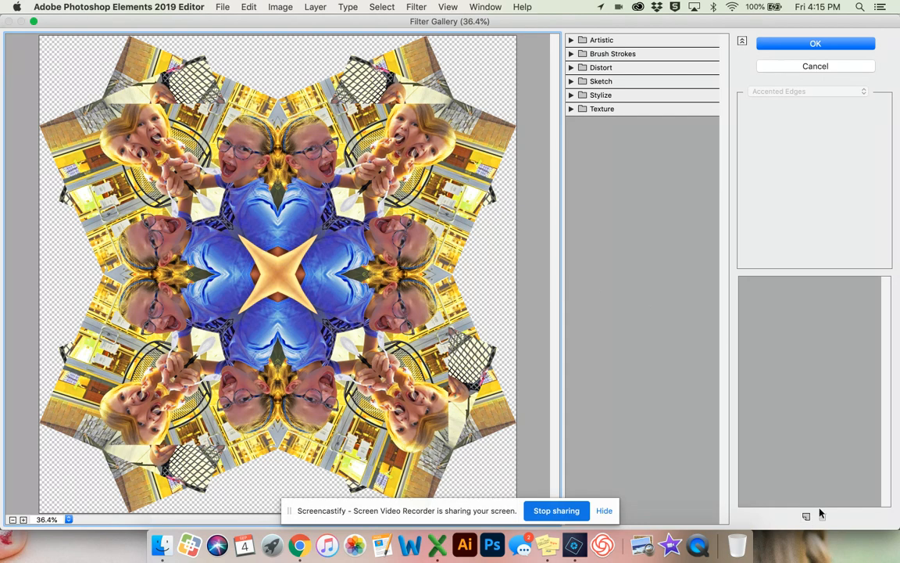
left_click(601, 94)
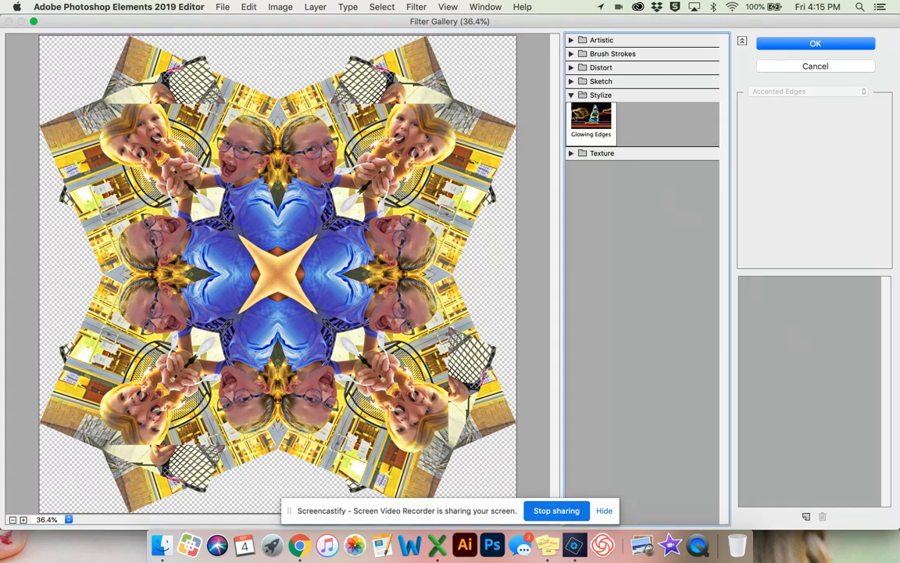
left_click(592, 117)
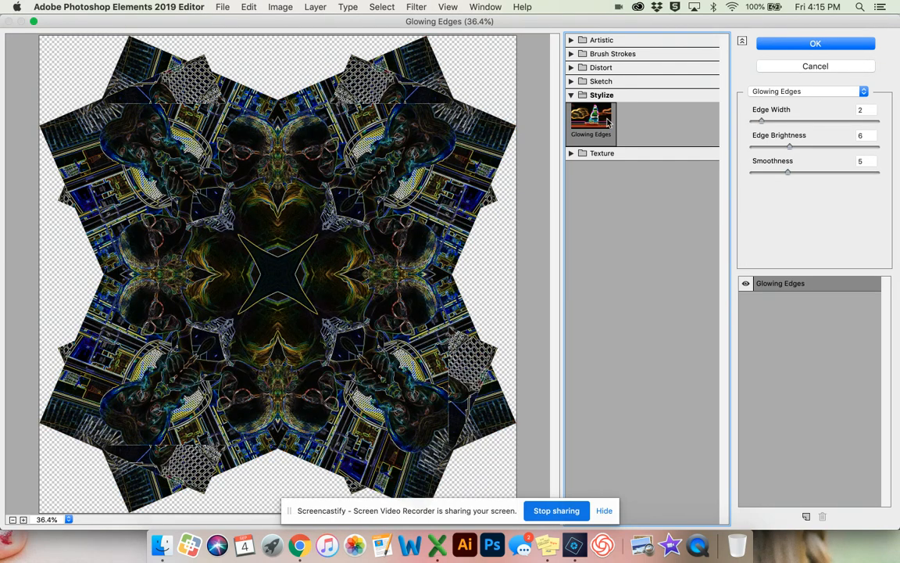
Shrink and reposition the Filter Gallery window so the preview and the filter settings both fit on screen
left_click_drag(590, 24, 453, 23)
left_click_drag(522, 19, 613, 18)
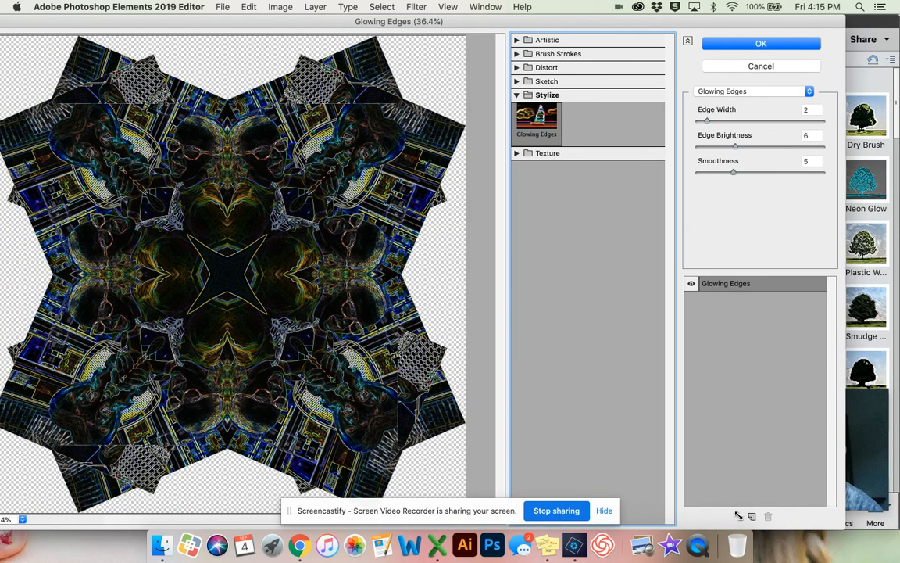
left_click_drag(852, 528, 722, 517)
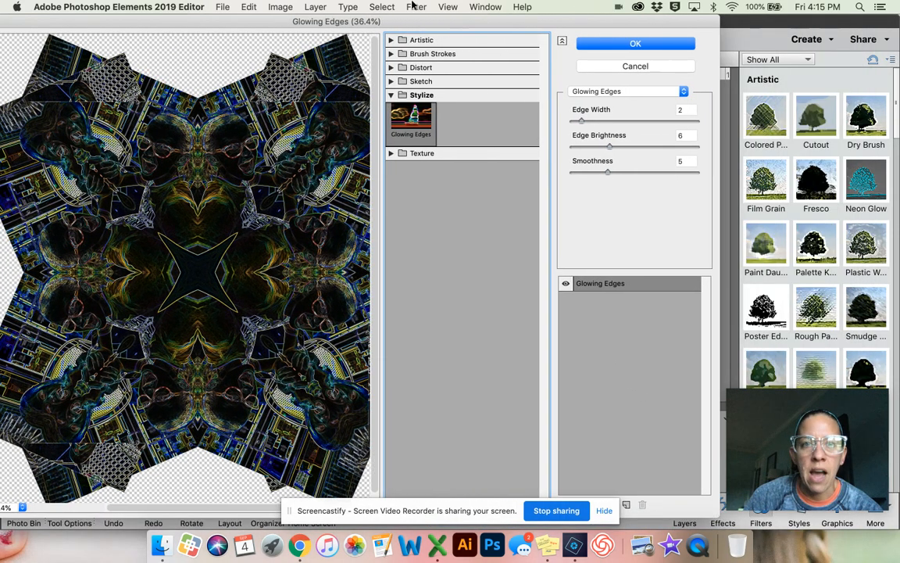
left_click_drag(417, 25, 459, 25)
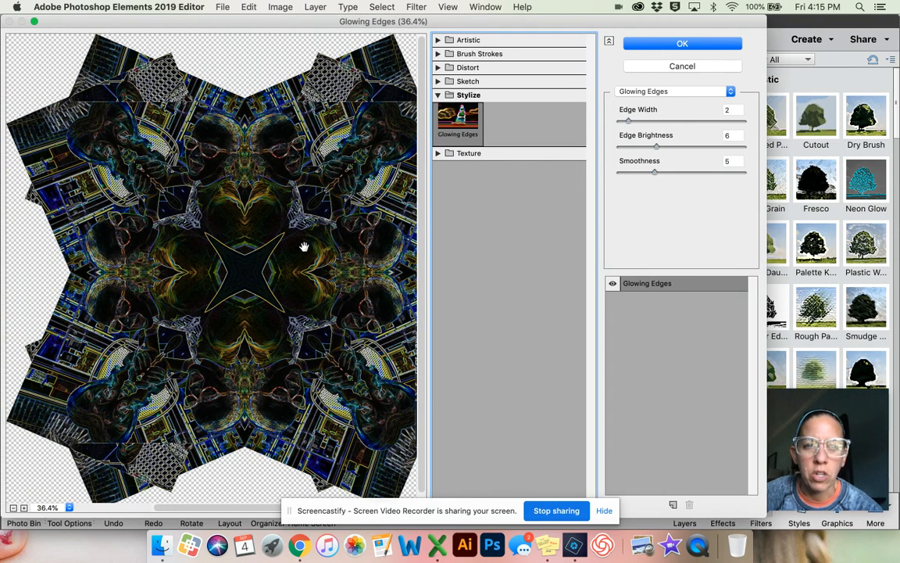
left_click_drag(378, 22, 390, 25)
Collapse the Stylize category and expand the Sketch and Distort categories in the Filter Gallery
left_click(451, 98)
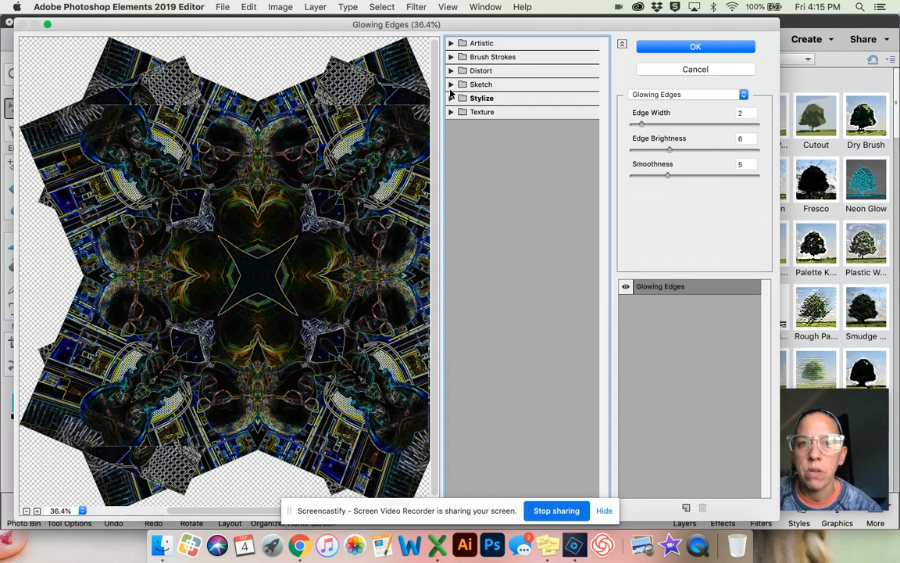
left_click(451, 84)
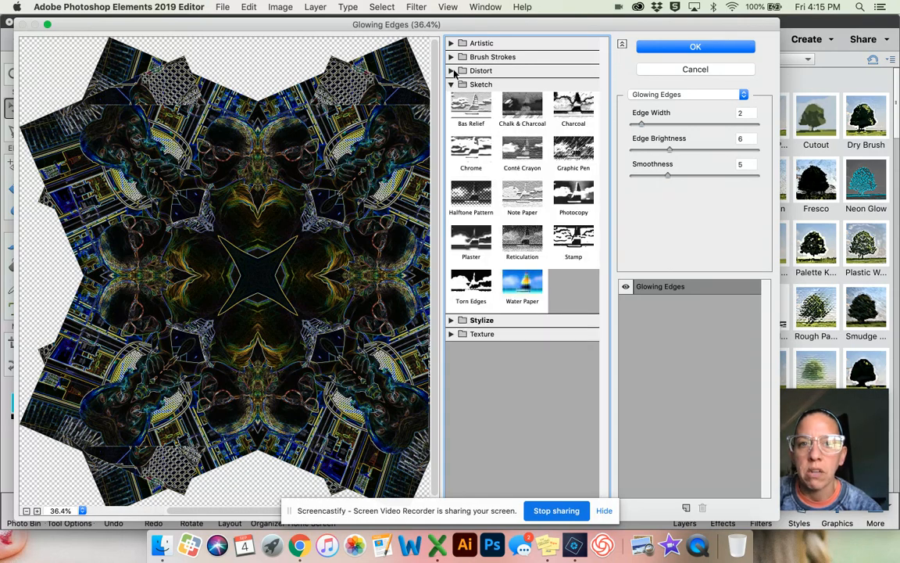
left_click(451, 71)
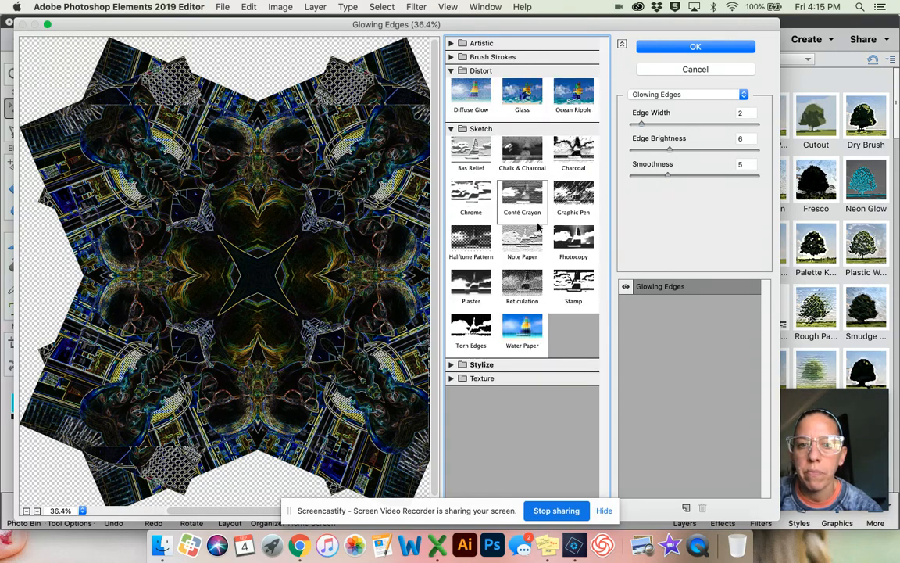
Try the Halftone Pattern filter on the kaleidoscope with size 9 and contrast 34
left_click(483, 249)
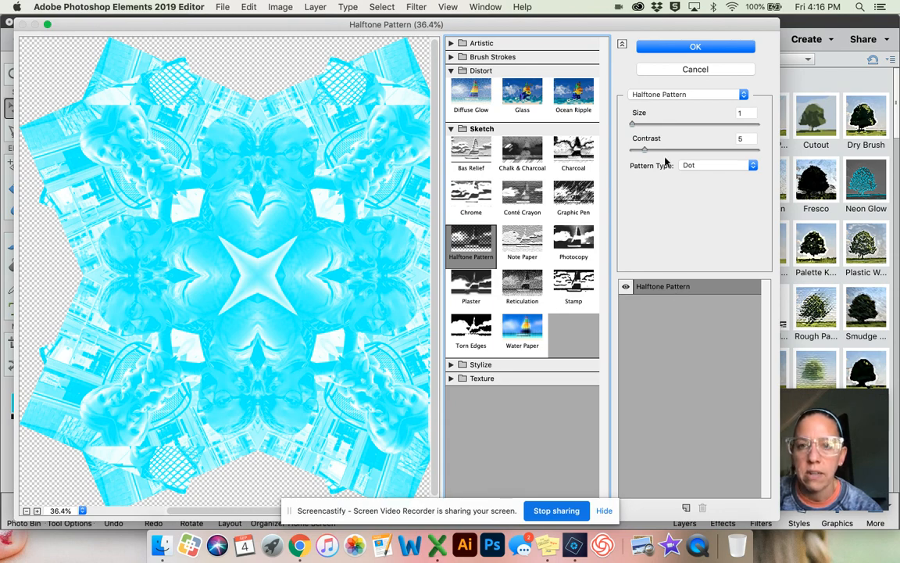
left_click_drag(632, 124, 655, 125)
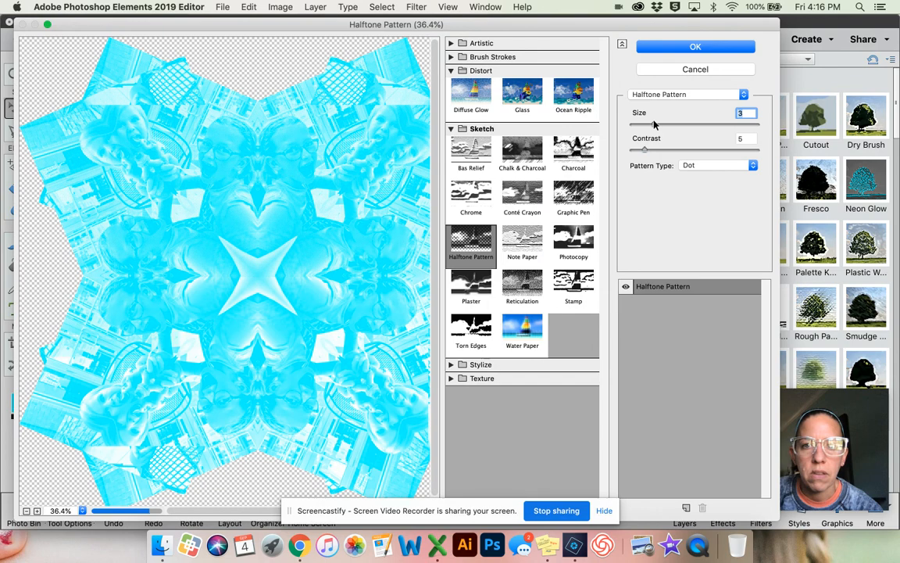
left_click_drag(682, 151, 717, 153)
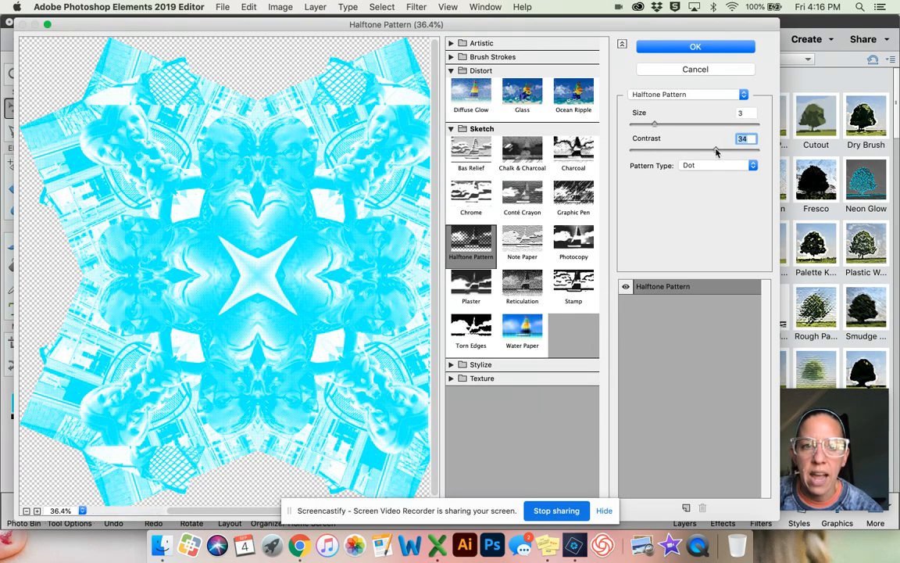
left_click_drag(655, 123, 719, 126)
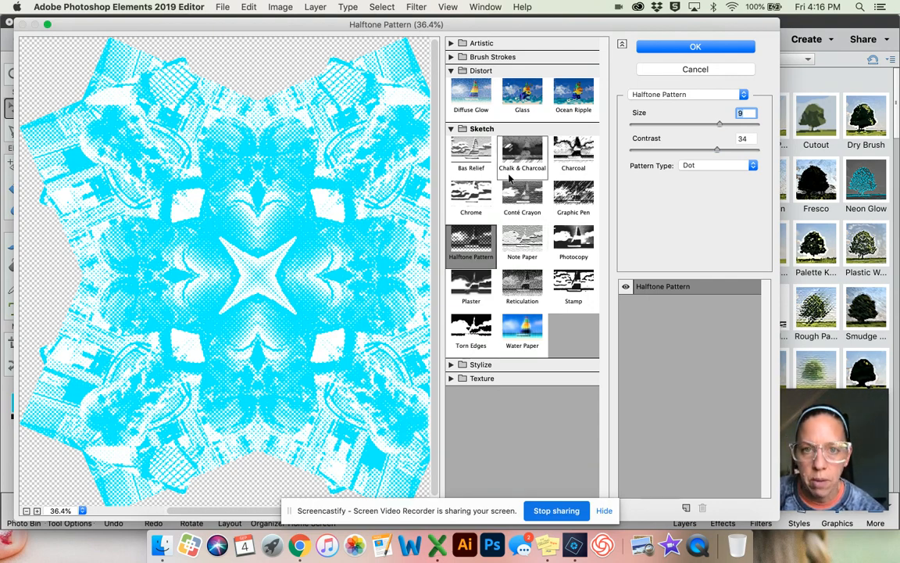
Switch to the Diffuse Glow filter and test different glow strengths, ending with a glow amount of 7
left_click(470, 104)
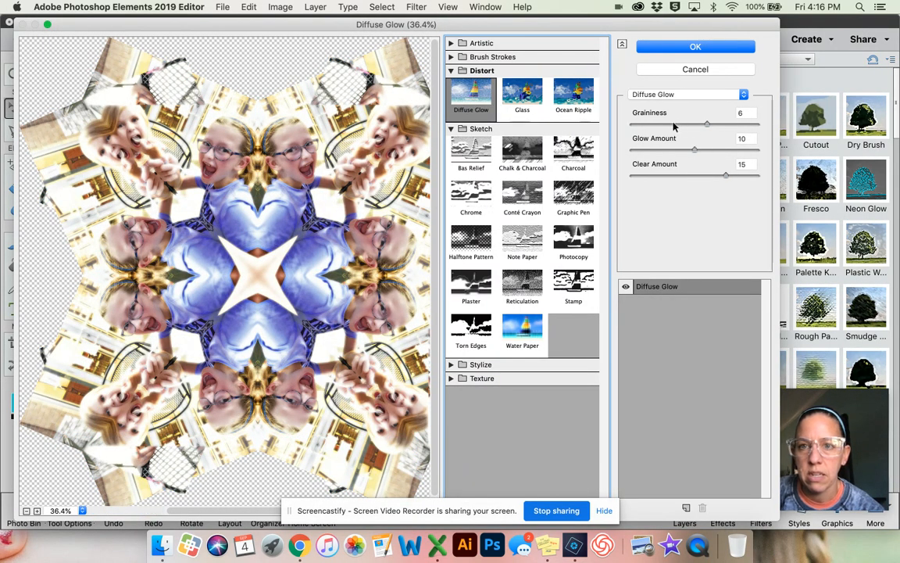
left_click_drag(693, 149, 730, 148)
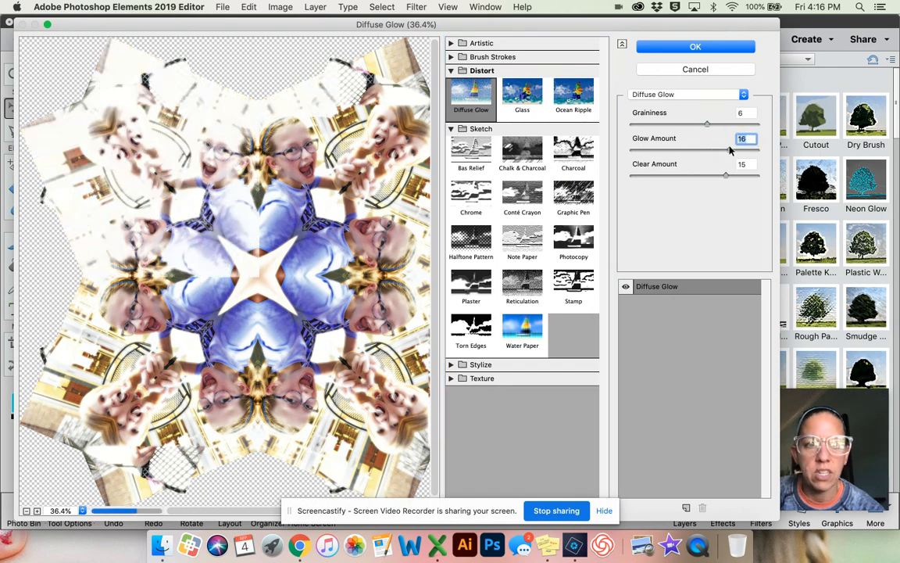
left_click(660, 150)
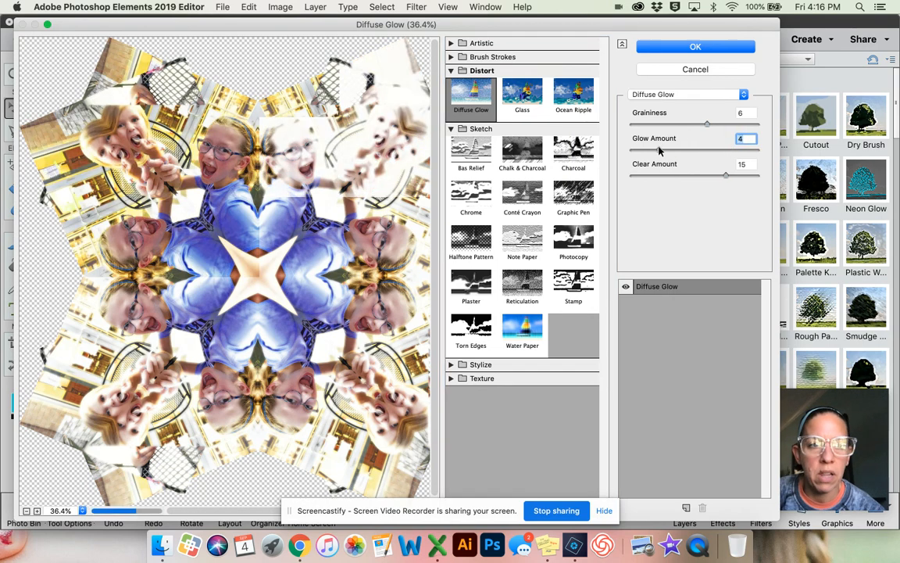
left_click(676, 149)
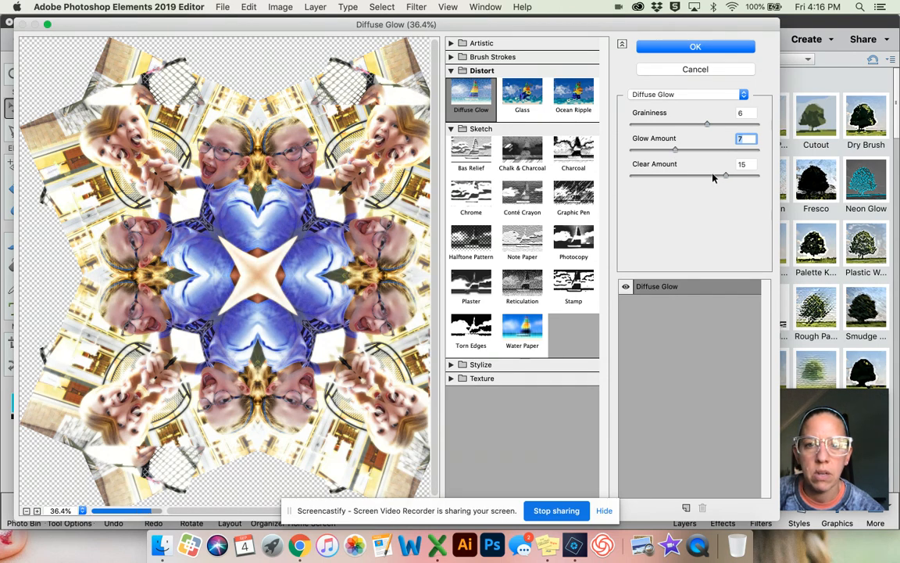
Add a second effect layer above Diffuse Glow and change it to the Glass filter
left_click(685, 505)
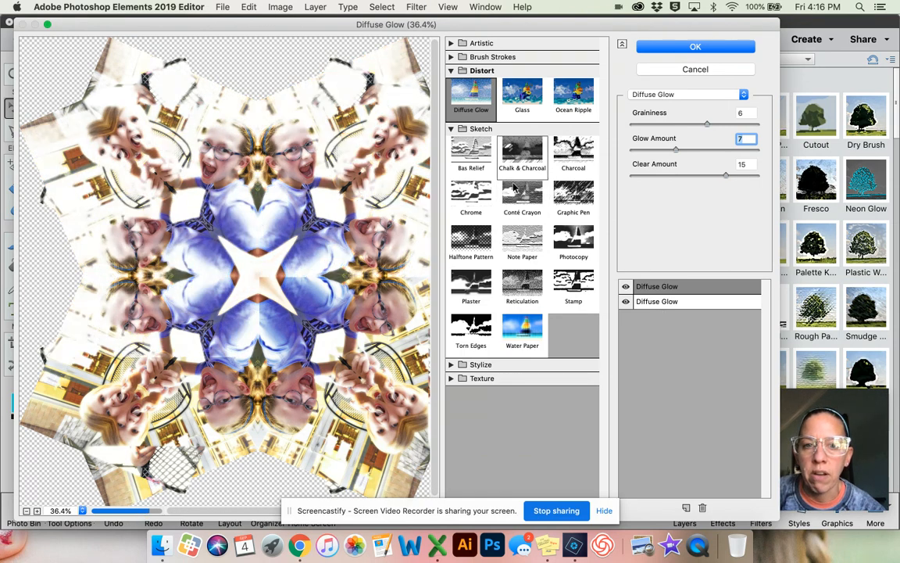
left_click(451, 57)
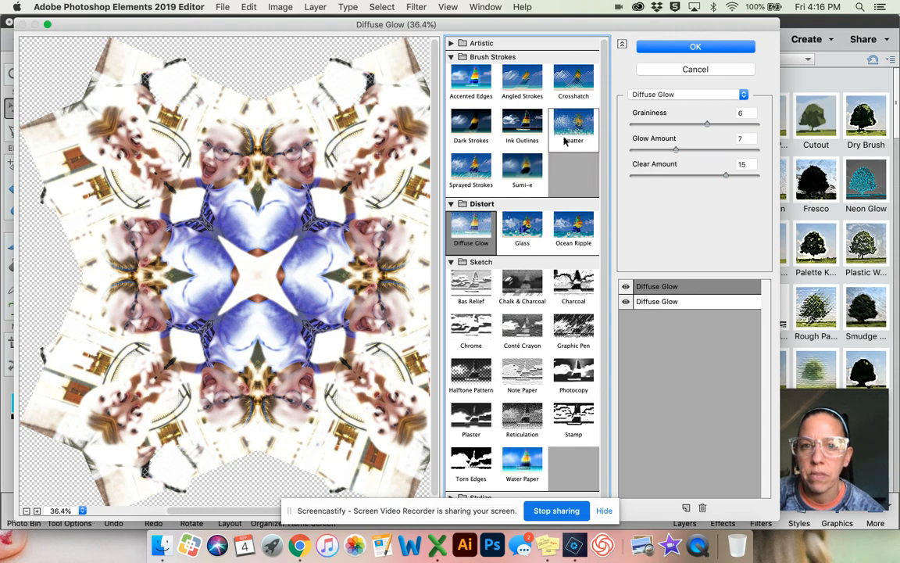
left_click(526, 232)
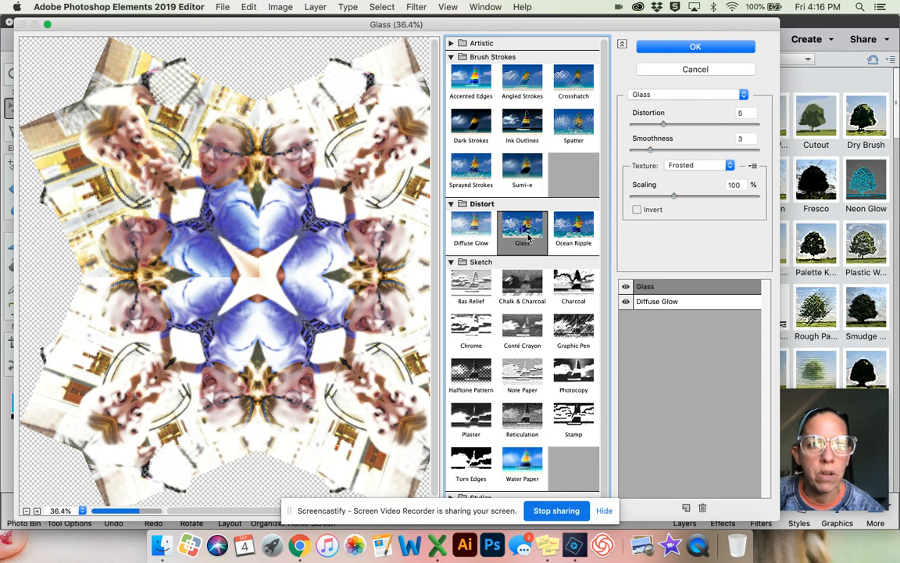
Tune the Glass effect to distortion 5 and smoothness 5, try the Tiny Lens and Canvas textures, and settle on Blocks
left_click_drag(663, 124, 692, 126)
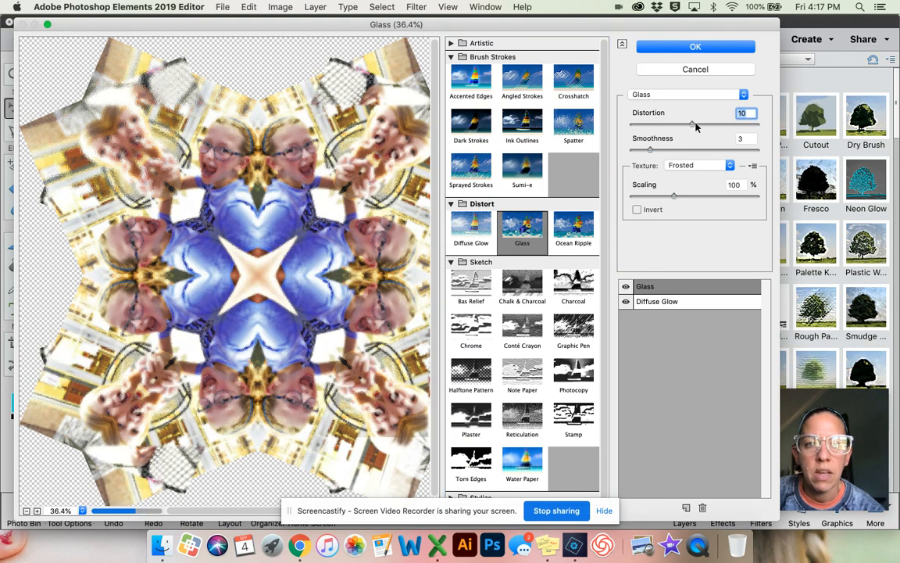
left_click_drag(690, 125, 672, 149)
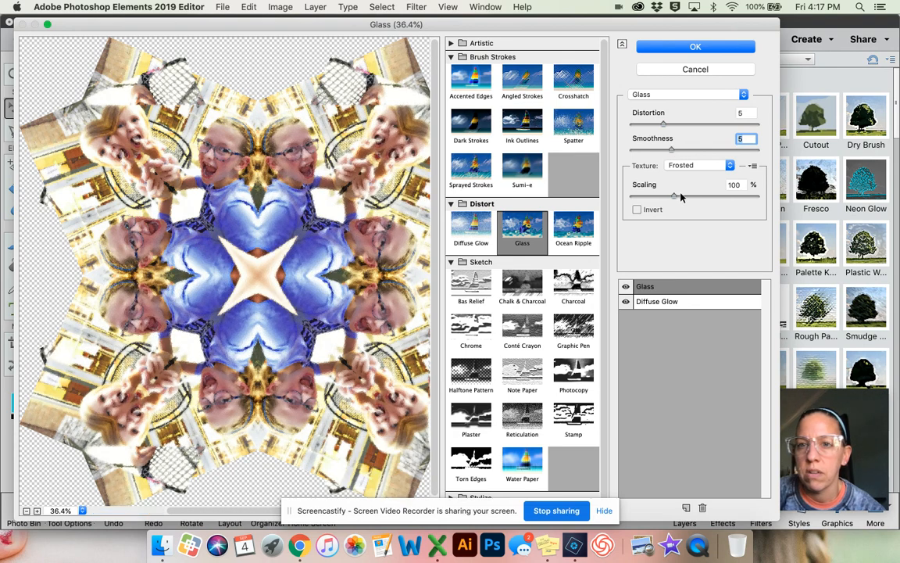
left_click(698, 167)
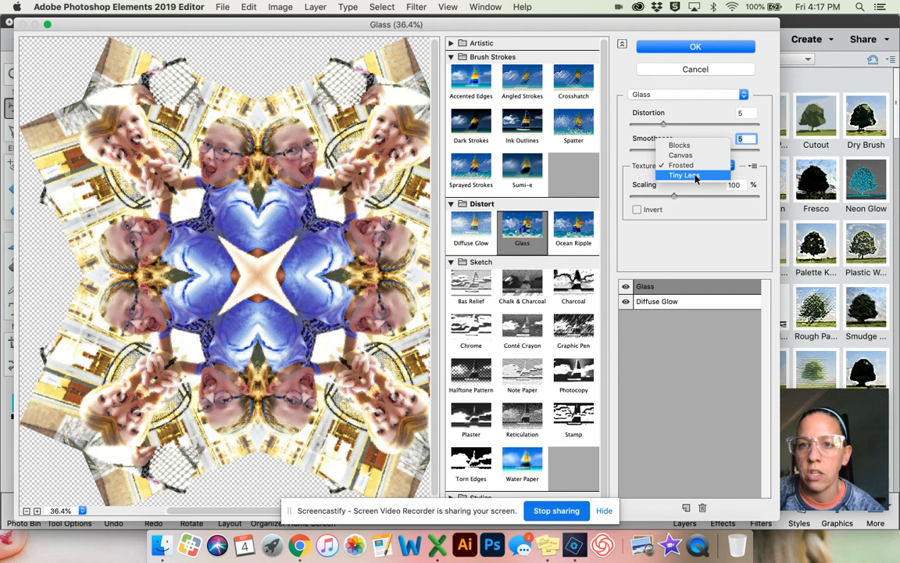
left_click(698, 177)
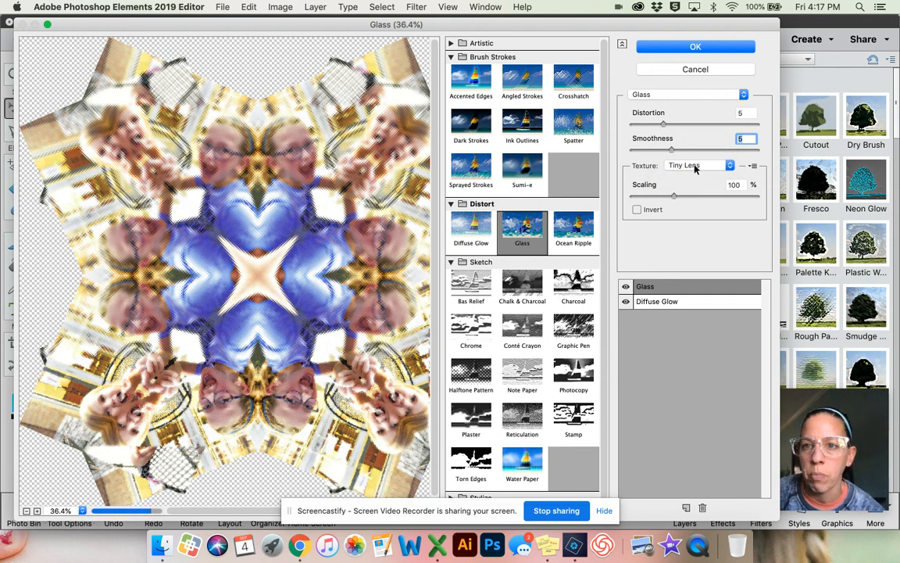
left_click(696, 166)
left_click(698, 145)
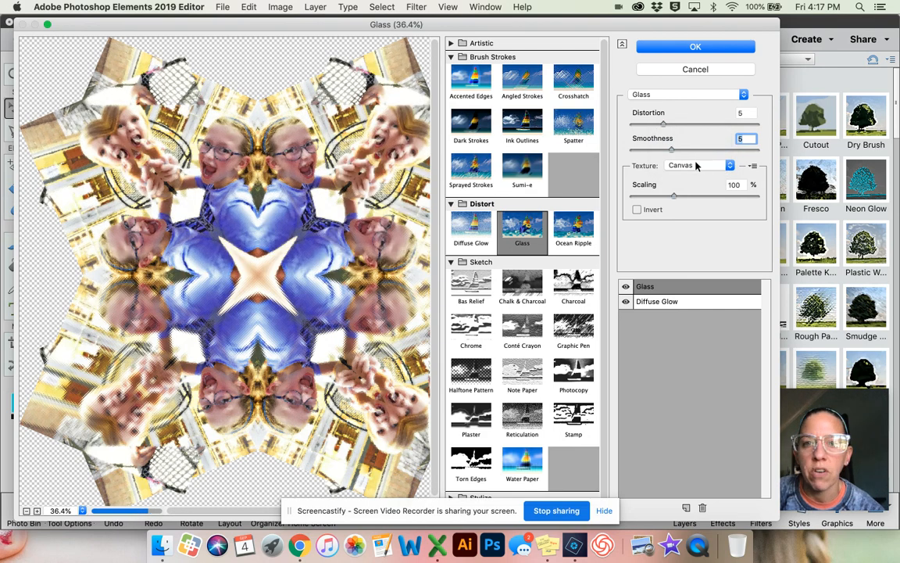
left_click(697, 166)
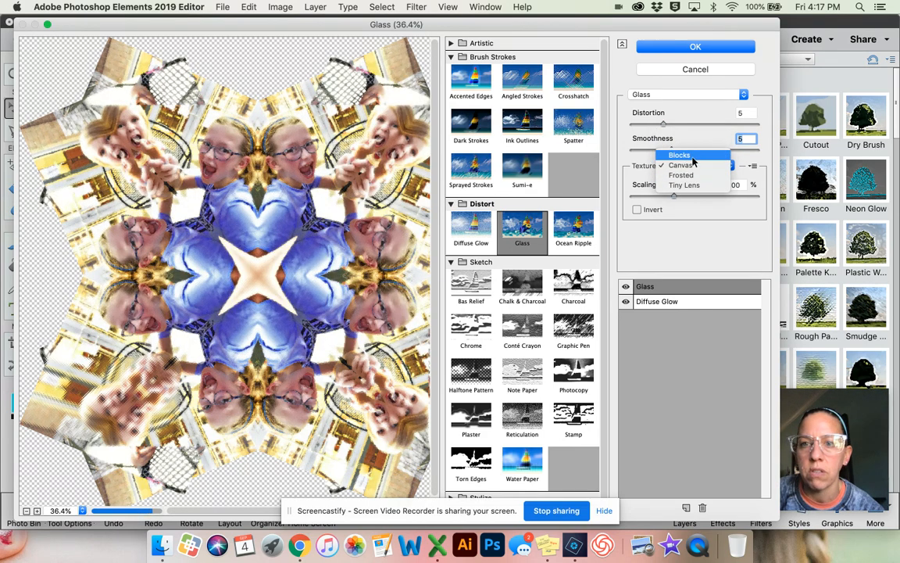
left_click(693, 156)
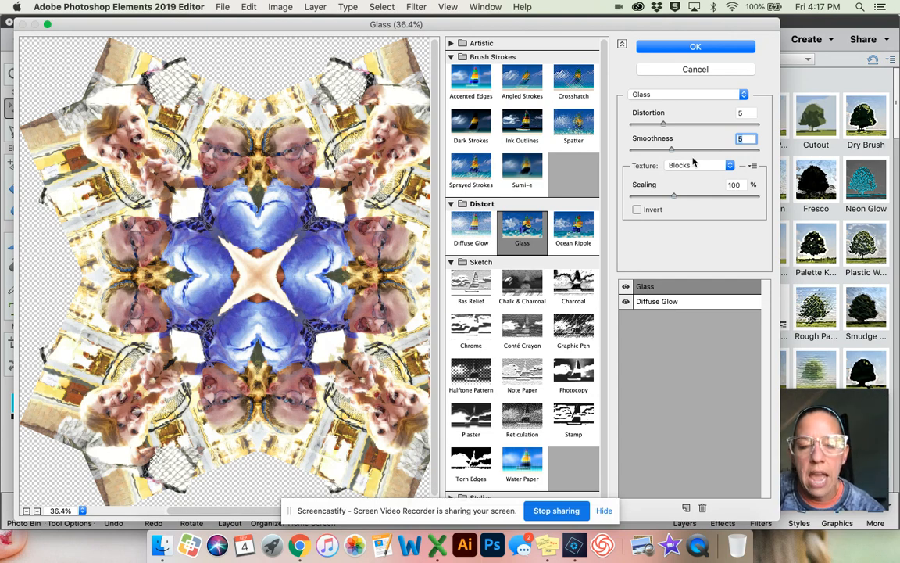
Add a third effect layer above Glass using the Paint Daubs filter with the Sparkle brush type
scroll(568, 165, "up", 5)
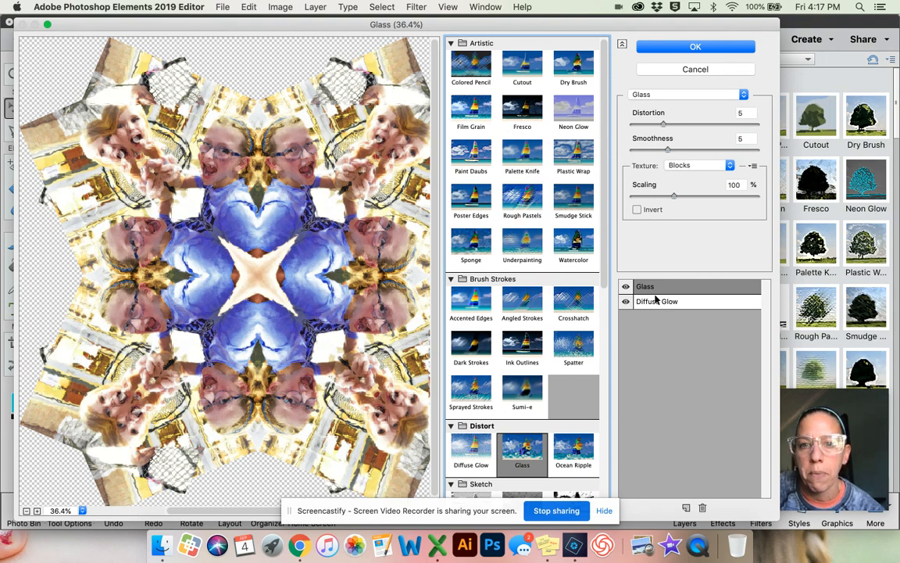
left_click(686, 508)
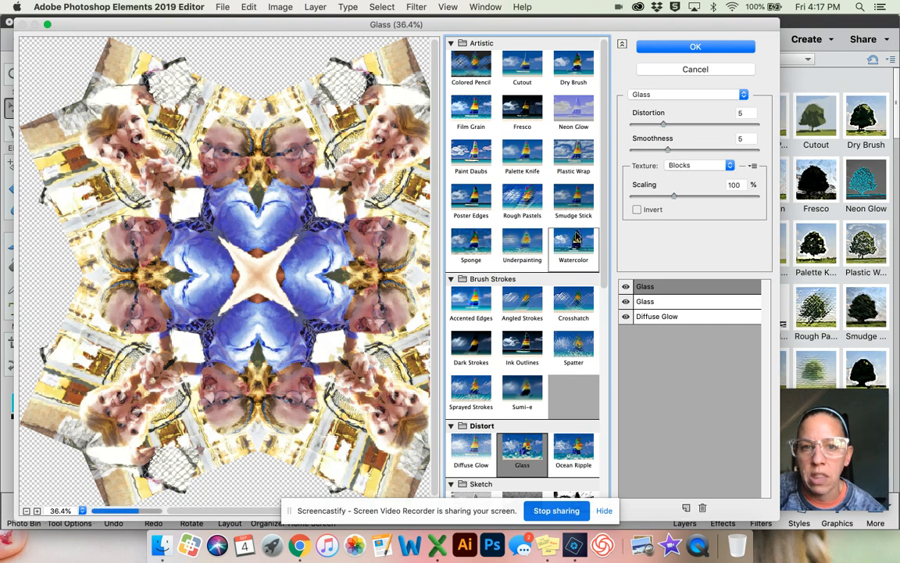
left_click(469, 157)
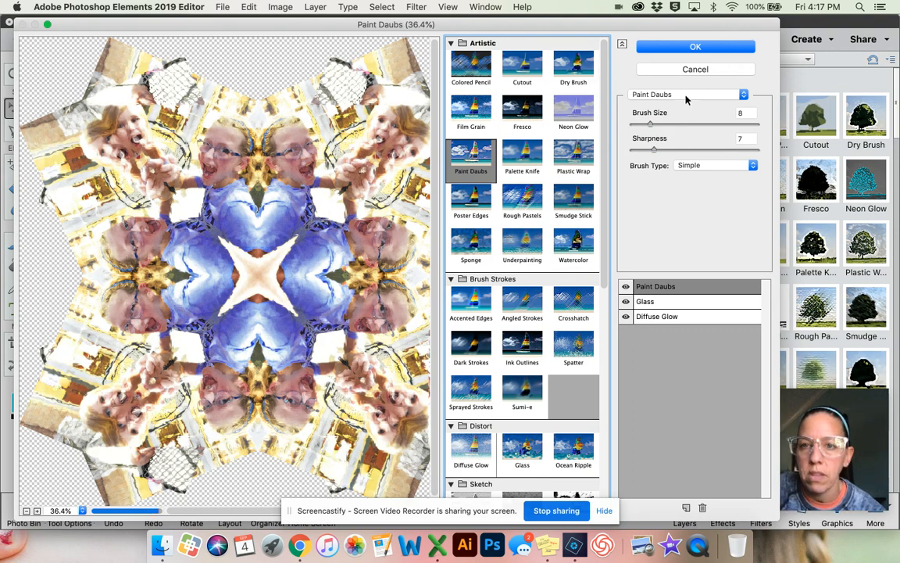
left_click(698, 166)
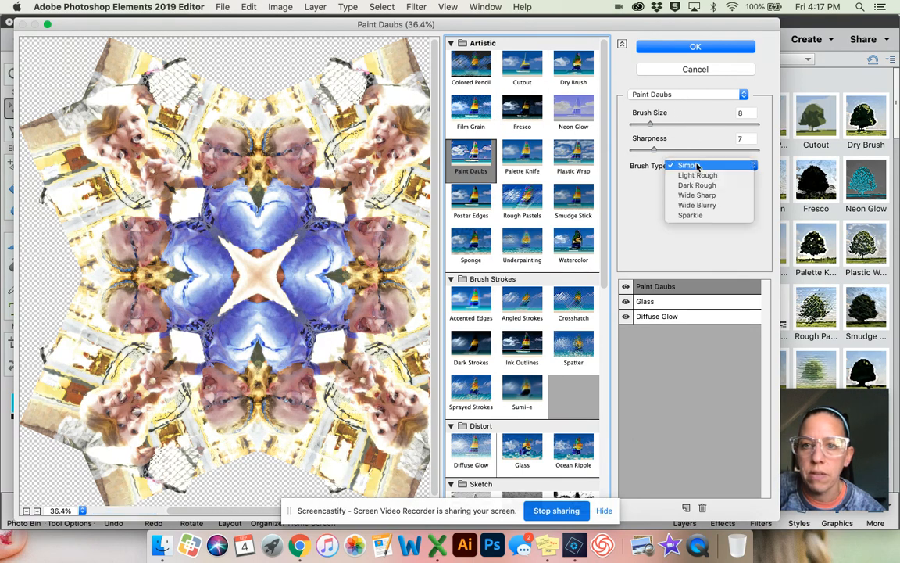
left_click(690, 215)
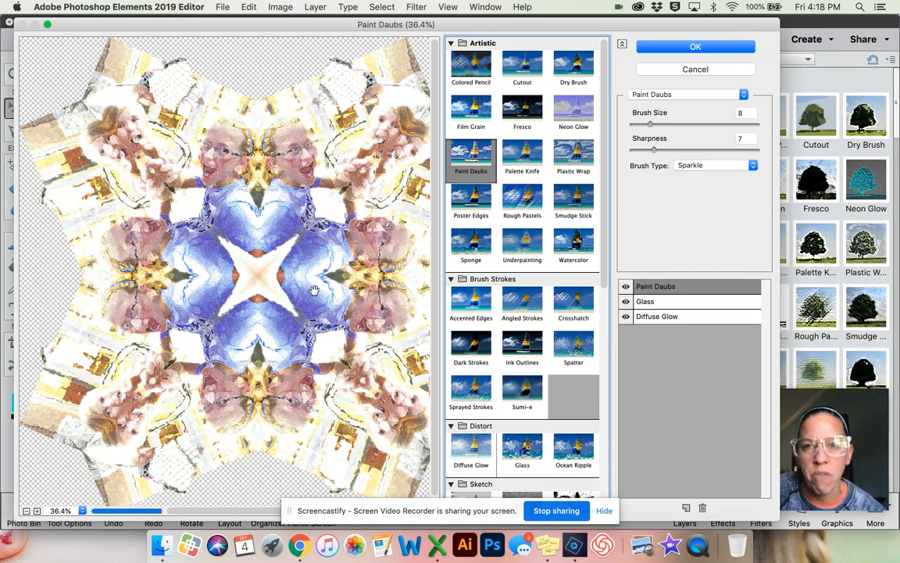
Delete the Paint Daubs effect layer and apply the remaining Glass and Diffuse Glow effects to the kaleidoscope
left_click(703, 508)
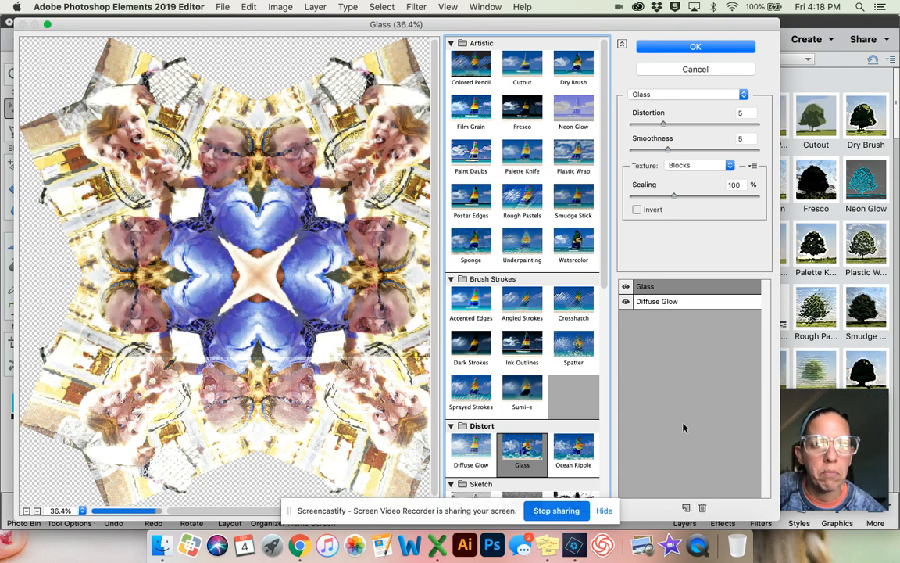
left_click(661, 48)
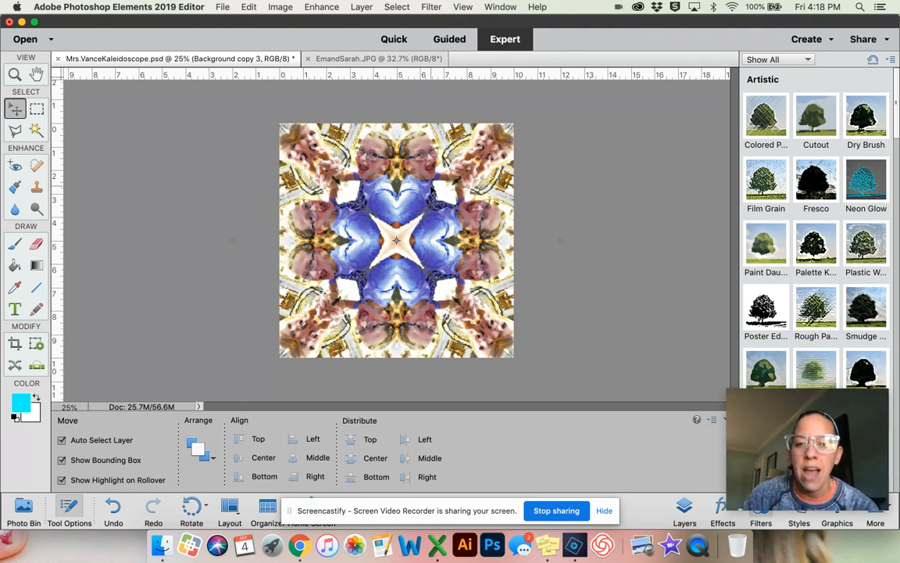
Recolor the kaleidoscope with a Hue/Saturation adjustment, using hue -74 and saturation +61
left_click(335, 7)
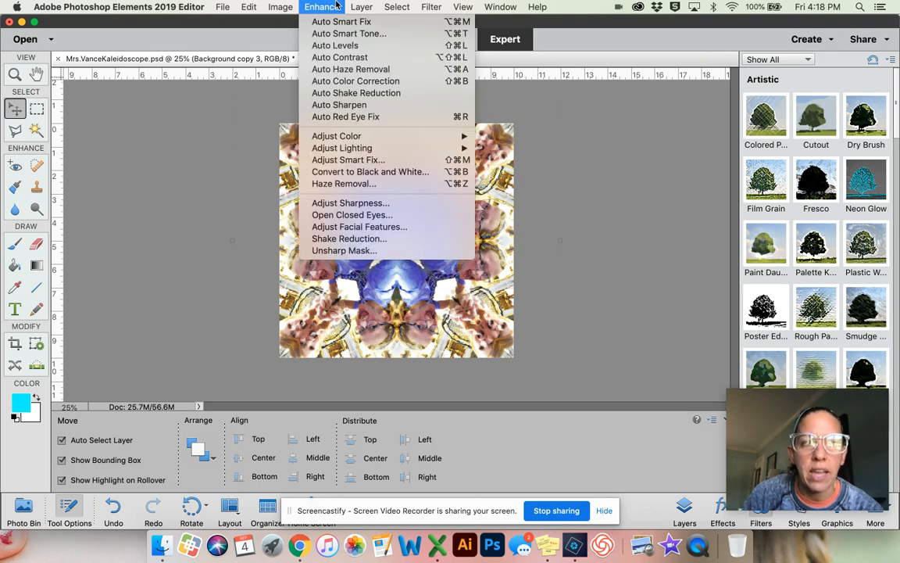
mouse_move(376, 136)
left_click(536, 149)
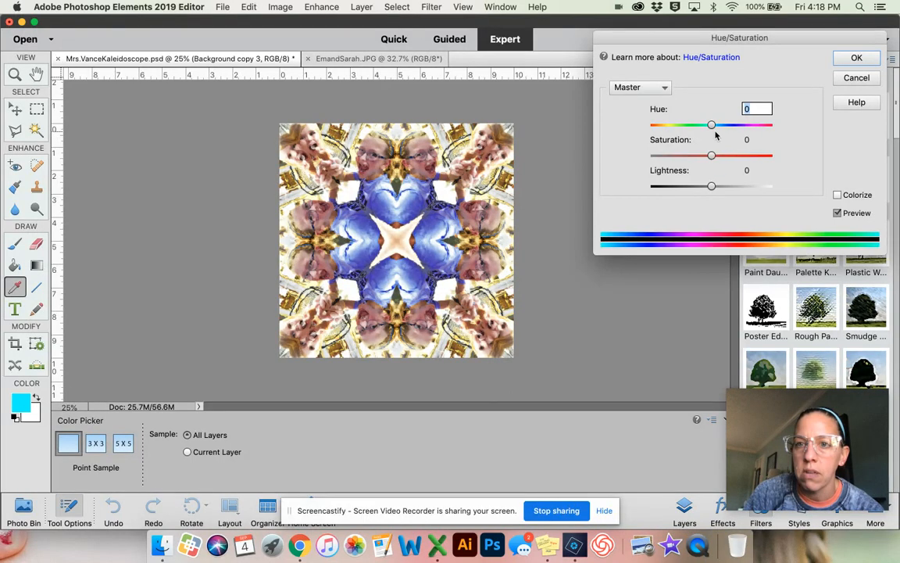
mouse_move(712, 126)
left_mouse_down()
mouse_move(733, 126)
mouse_move(749, 158)
mouse_move(712, 125)
left_mouse_up()
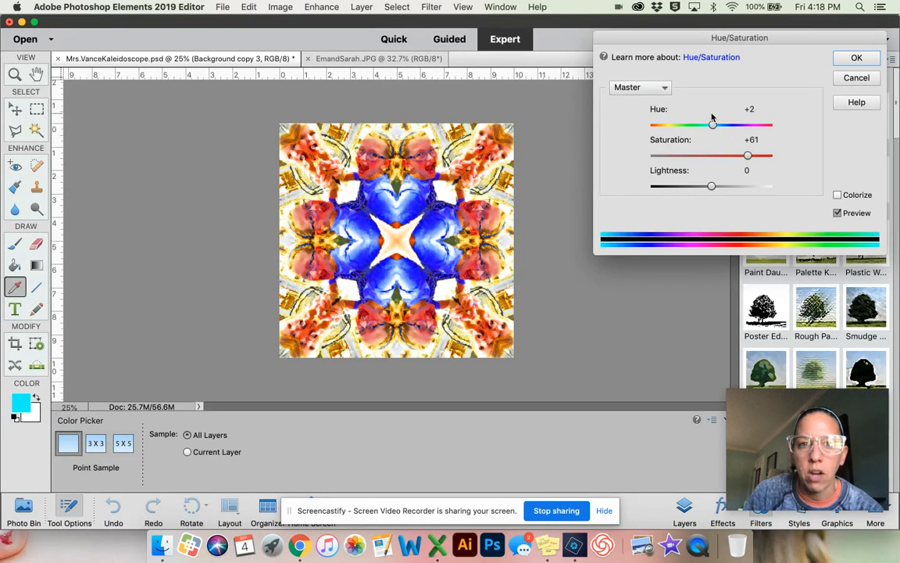
left_click_drag(699, 125, 679, 125)
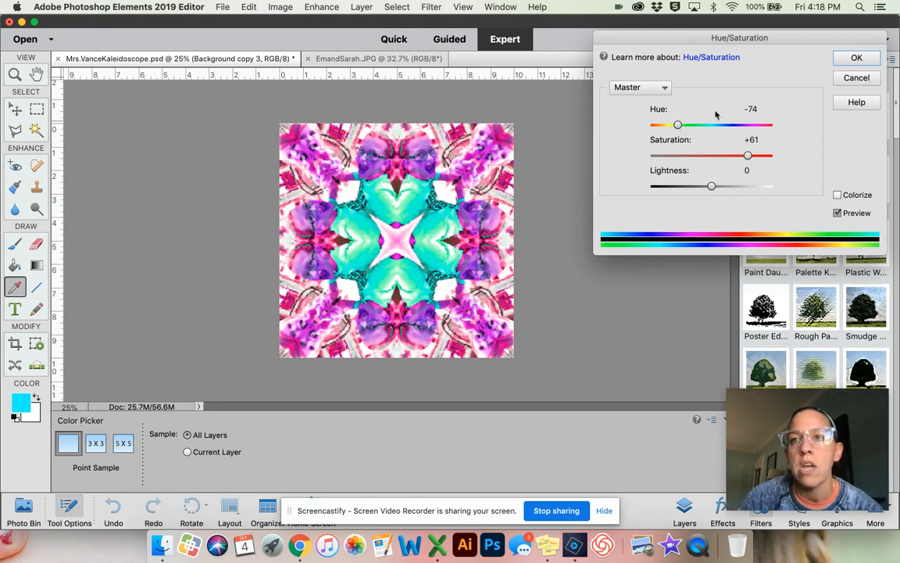
key("Return")
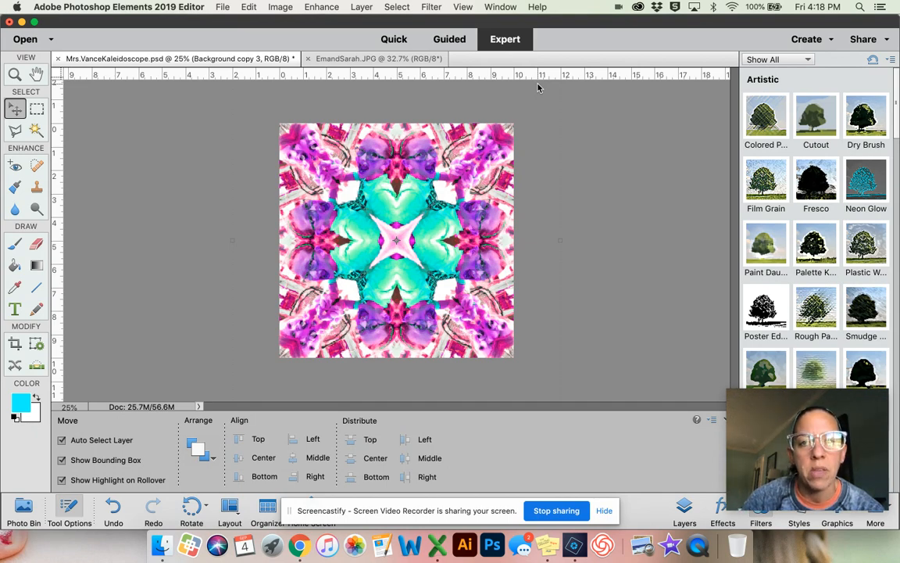
Compare versions by undoing and redoing the Hue/Saturation and Filter Gallery edits, ending with both undone
left_click(119, 508)
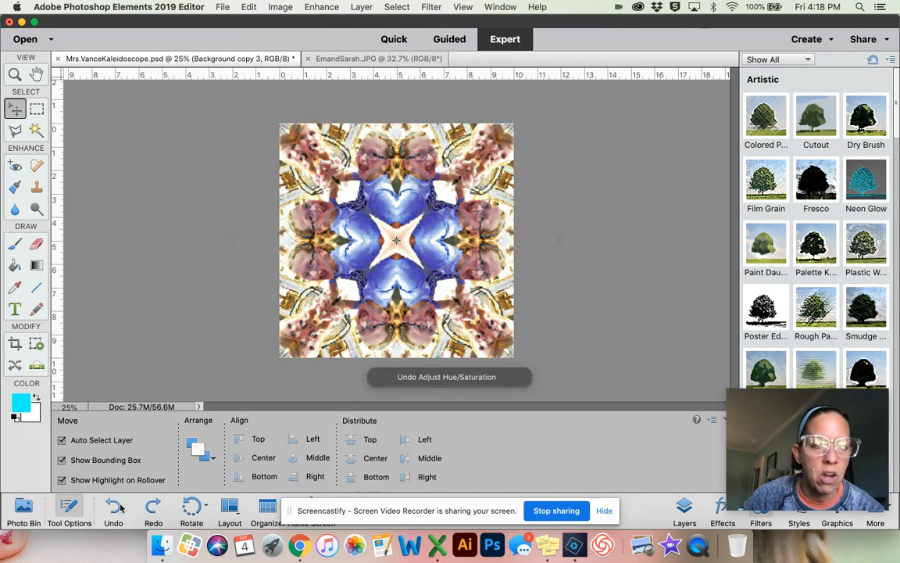
left_click(121, 509)
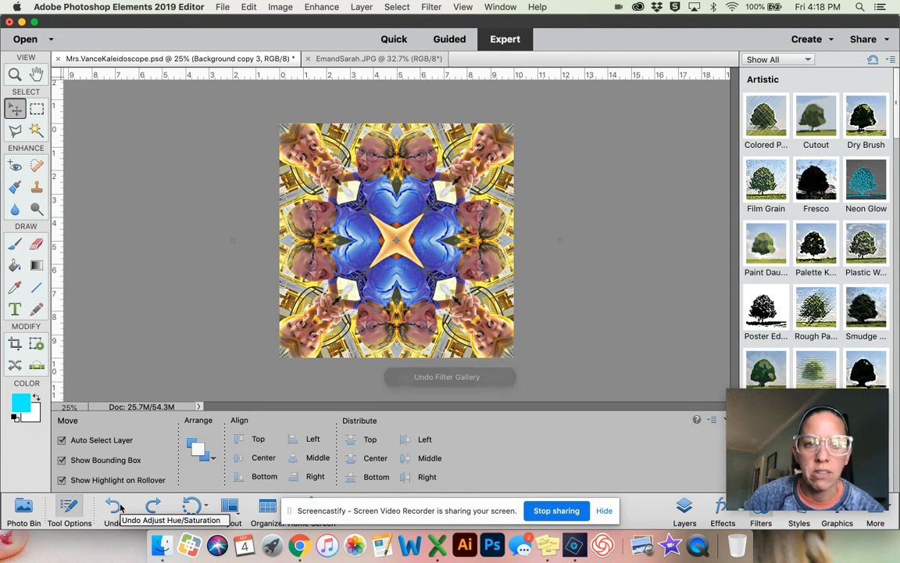
left_click(154, 507)
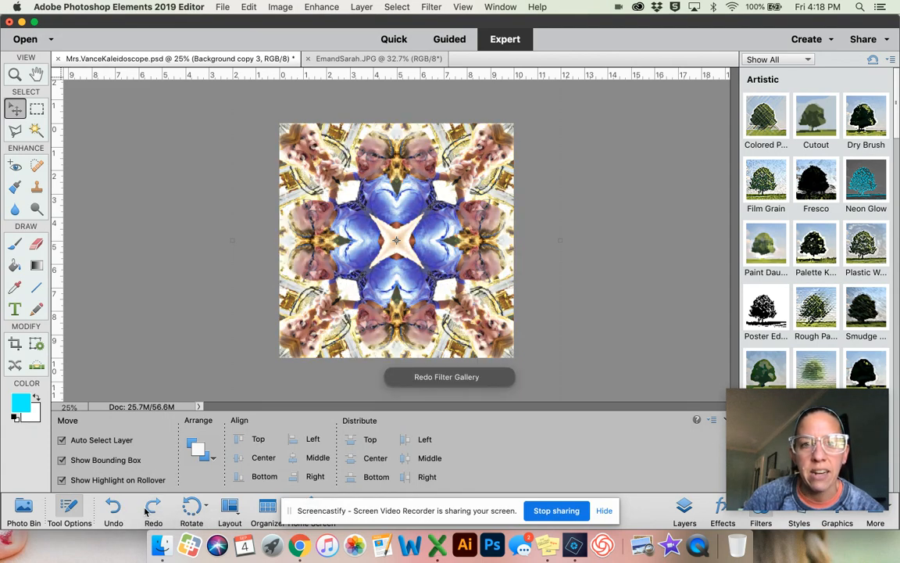
left_click(111, 509)
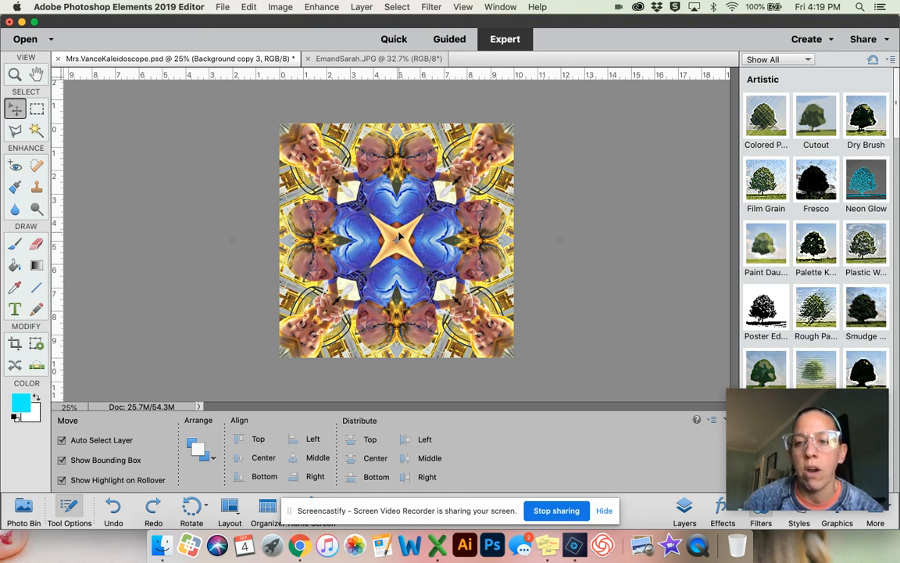
left_click(147, 511)
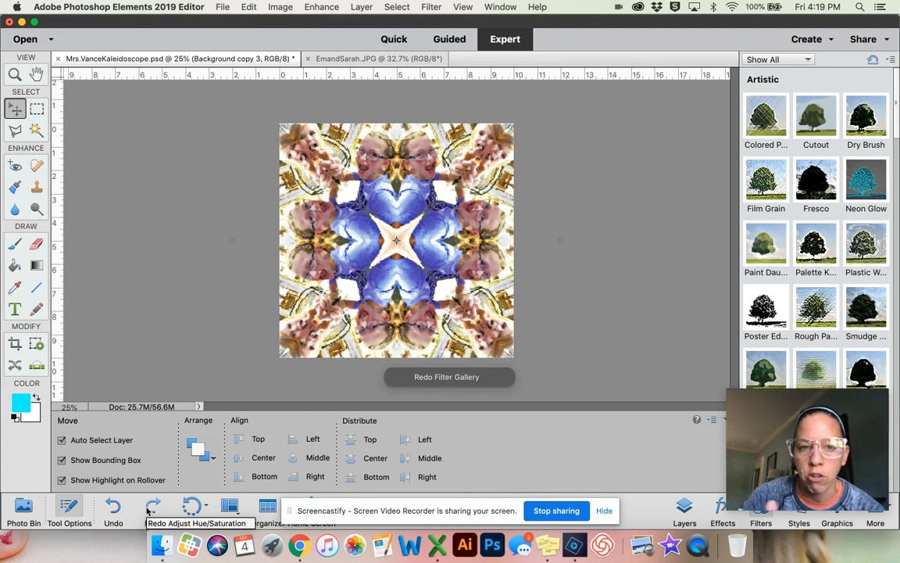
left_click(148, 510)
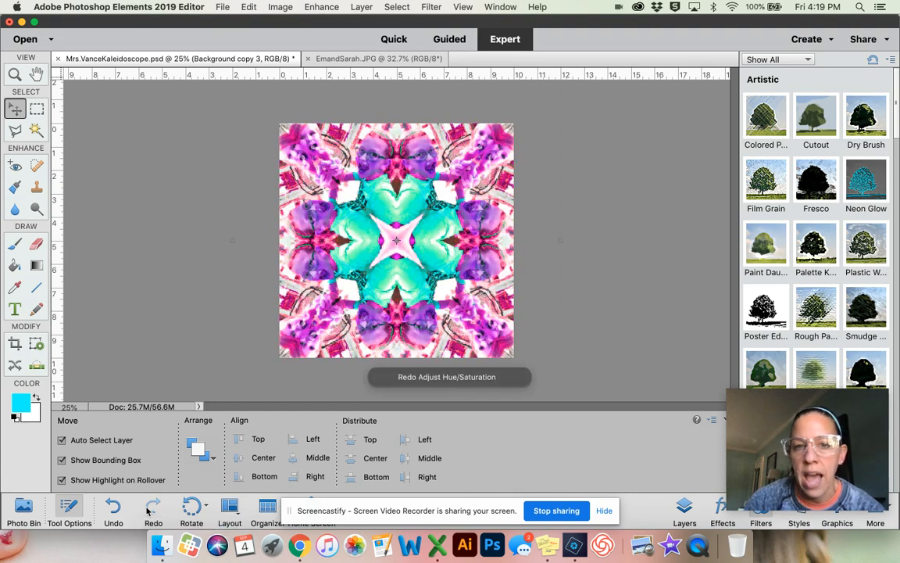
left_click(120, 508)
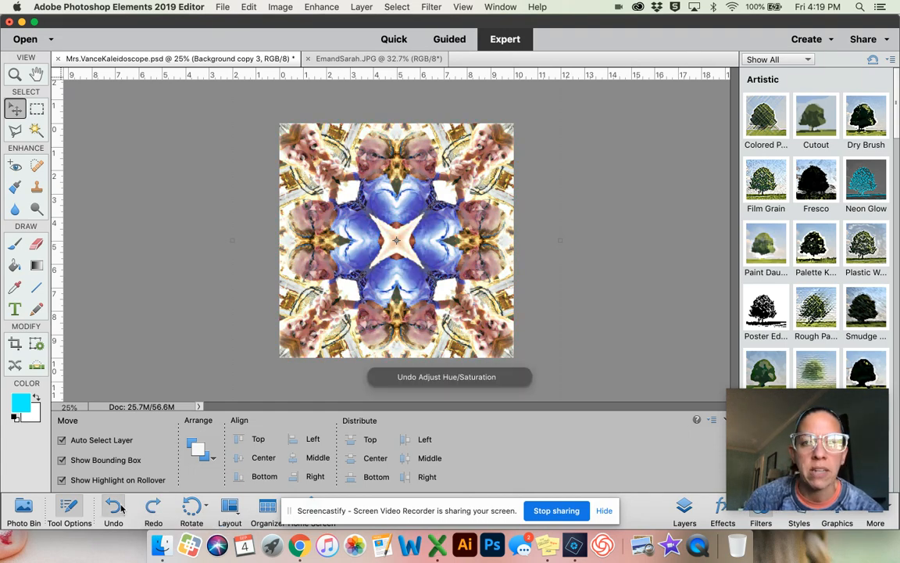
left_click(122, 509)
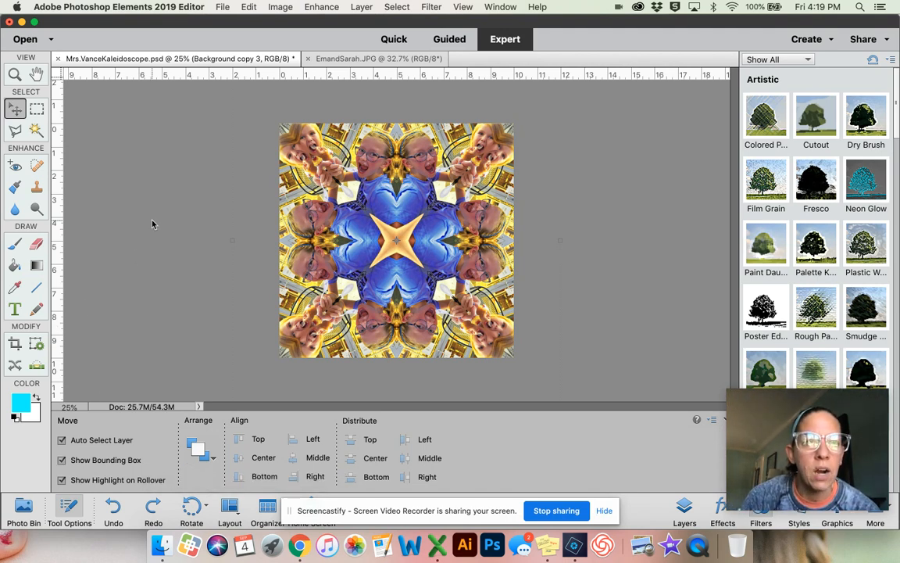
Save the kaleidoscope Photoshop document under its existing file name
left_click(220, 7)
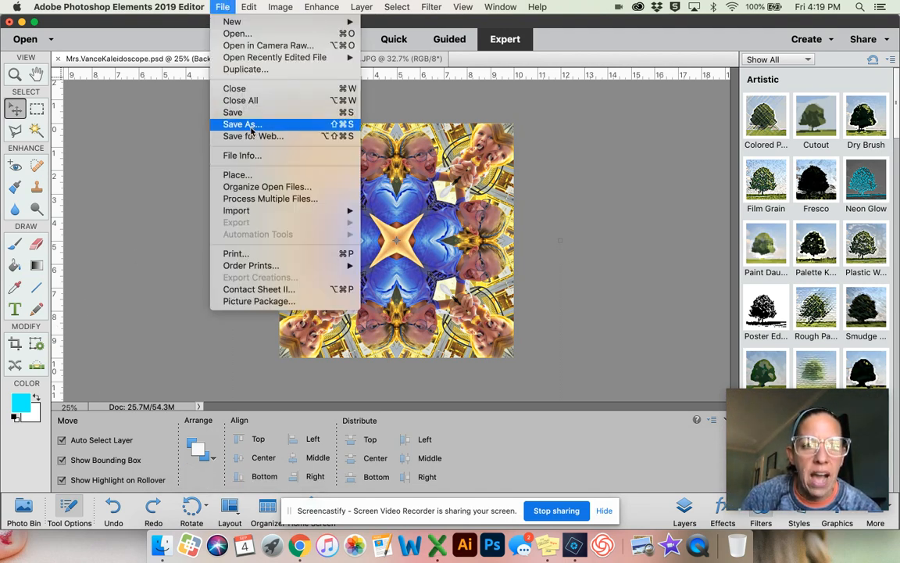
left_click(232, 114)
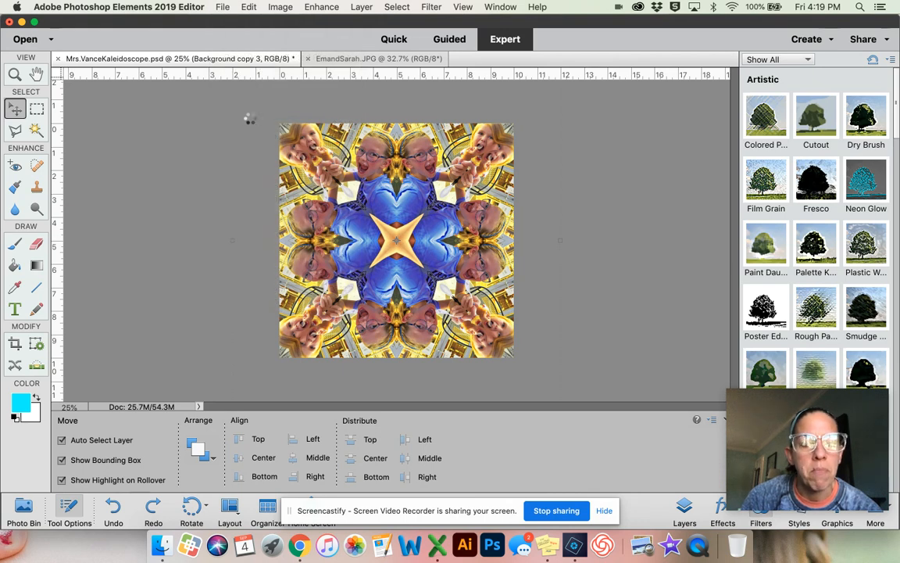
Save a JPEG copy of the kaleidoscope to the Desktop at quality 12 (Maximum) with the Baseline Standard format option
left_click(223, 6)
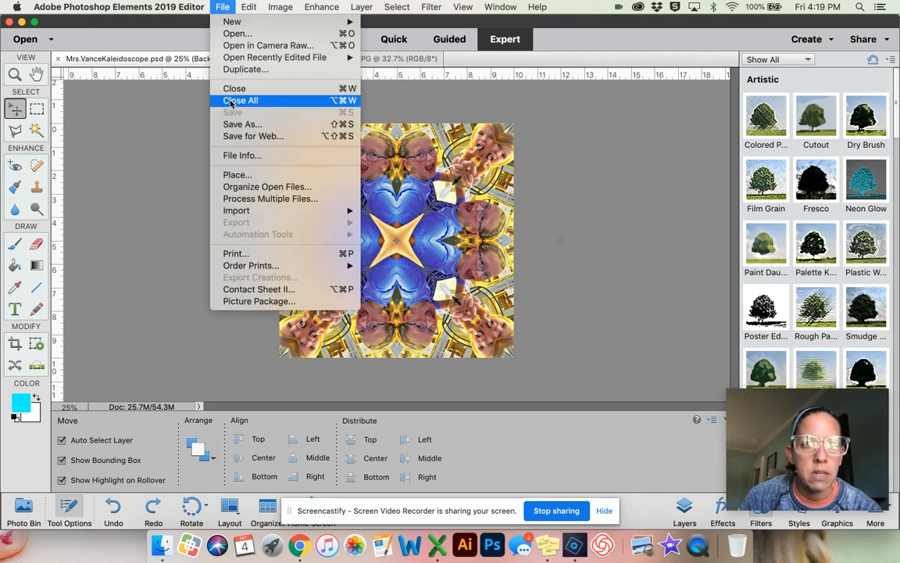
left_click(236, 124)
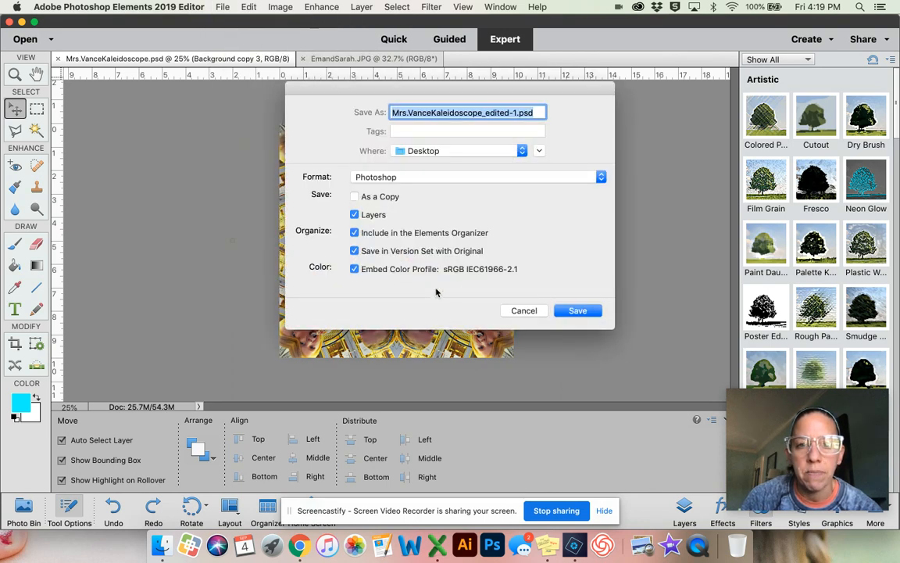
left_click(425, 182)
left_click(372, 226)
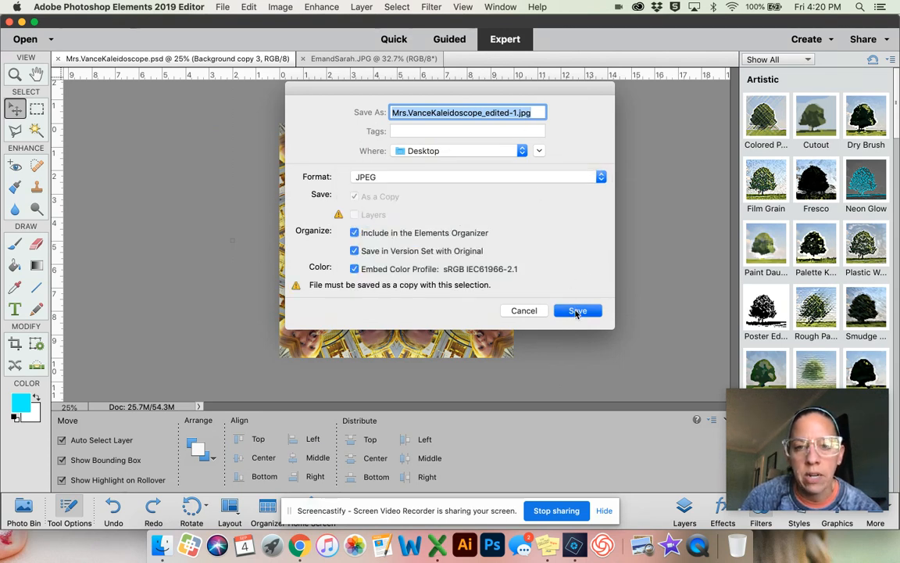
left_click(578, 311)
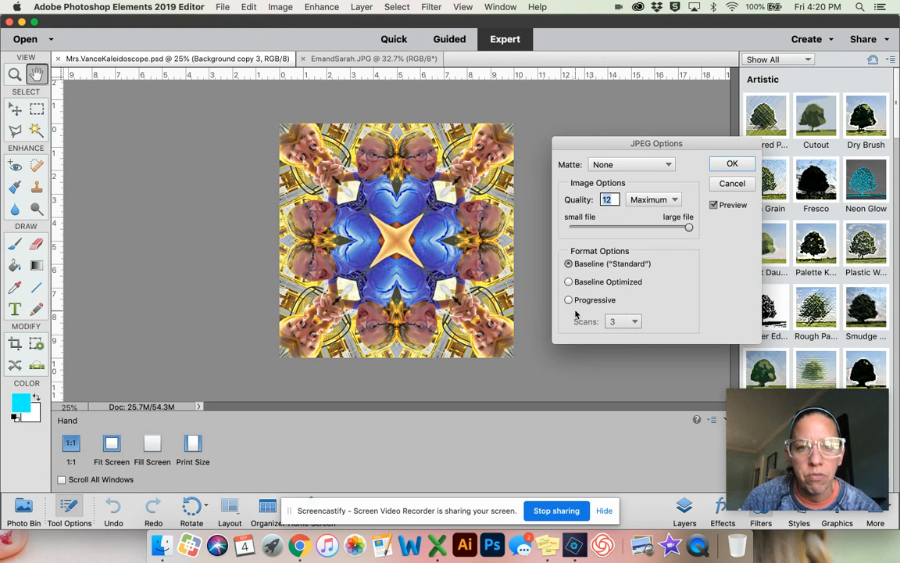
left_click(732, 164)
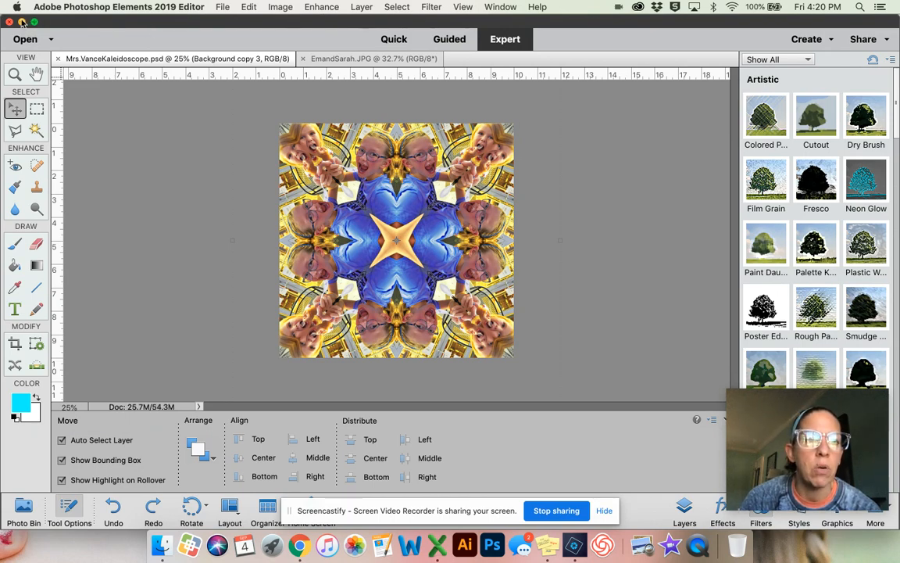
Minimize the editor window and close the Downloads Finder window to view the saved files on the desktop
left_click(22, 22)
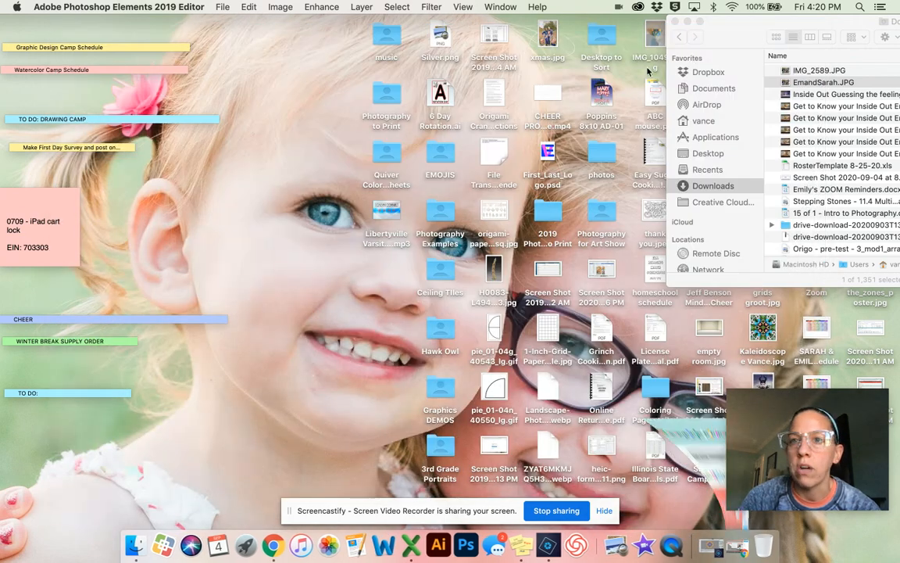
left_click(677, 21)
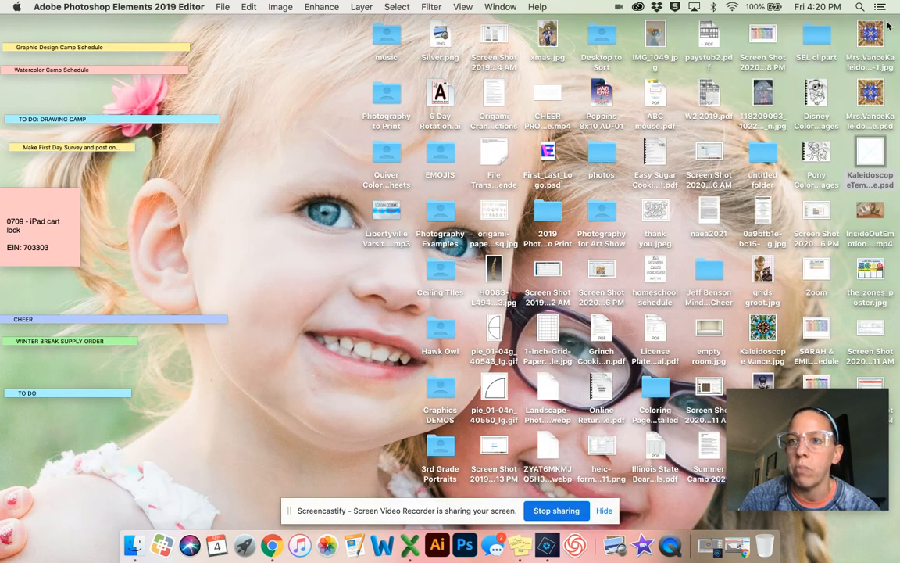